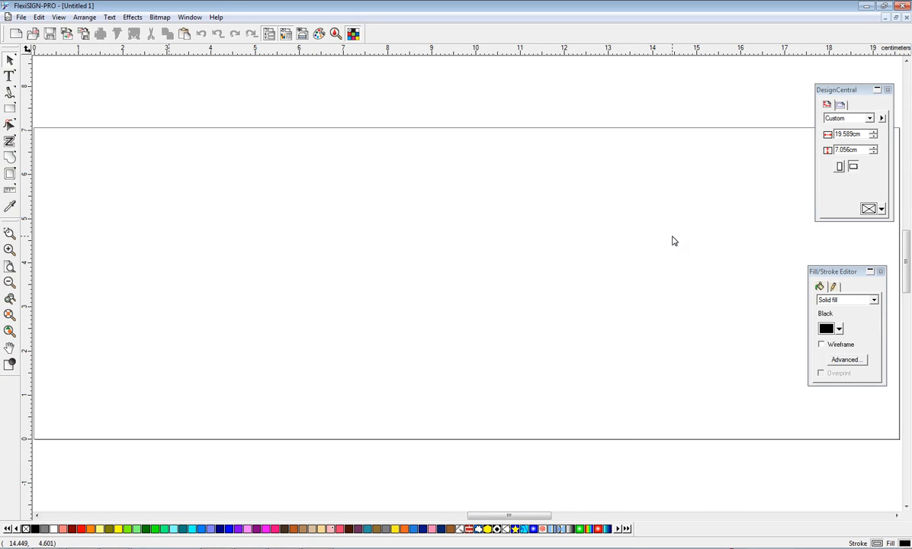
- Switch the workspace layout to Flexi 7x
{"action": "left_click", "coordinate": [22, 17]}
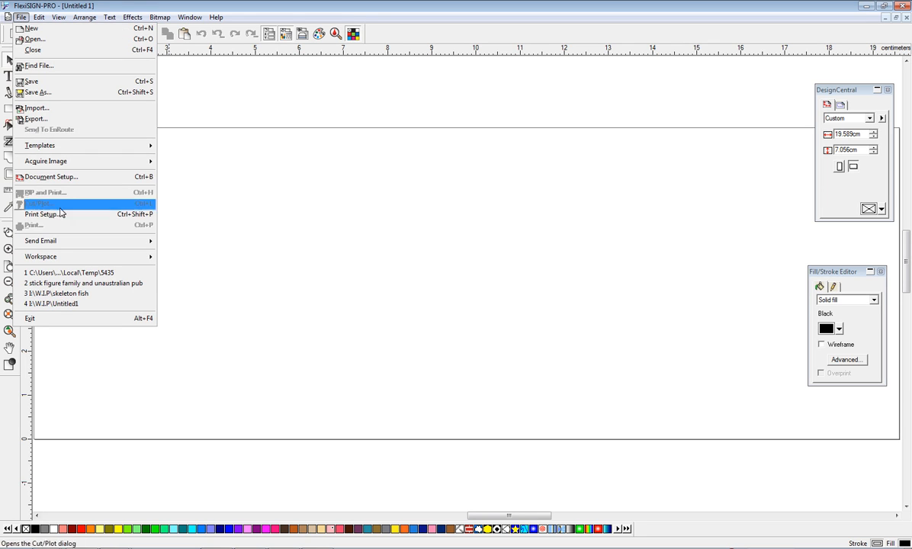
{"action": "mouse_move", "coordinate": [144, 257]}
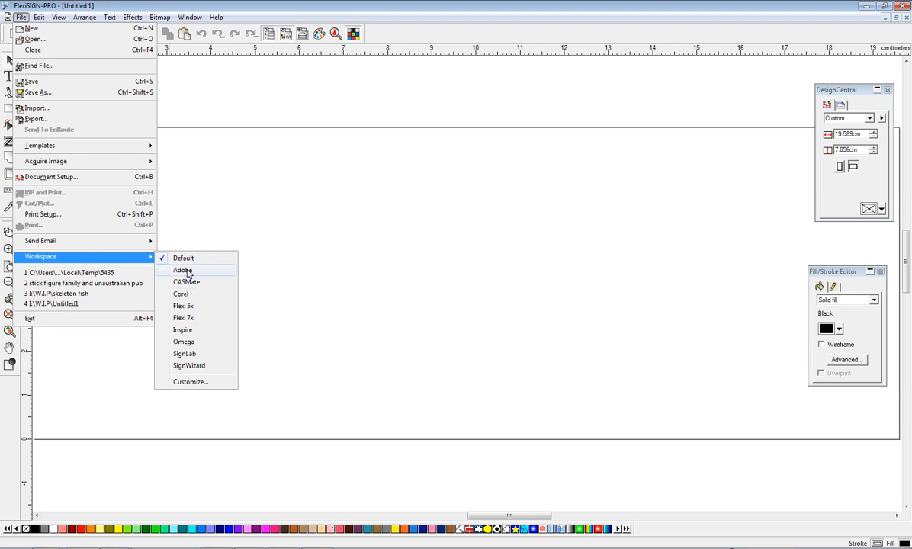
{"action": "left_click", "coordinate": [199, 317]}
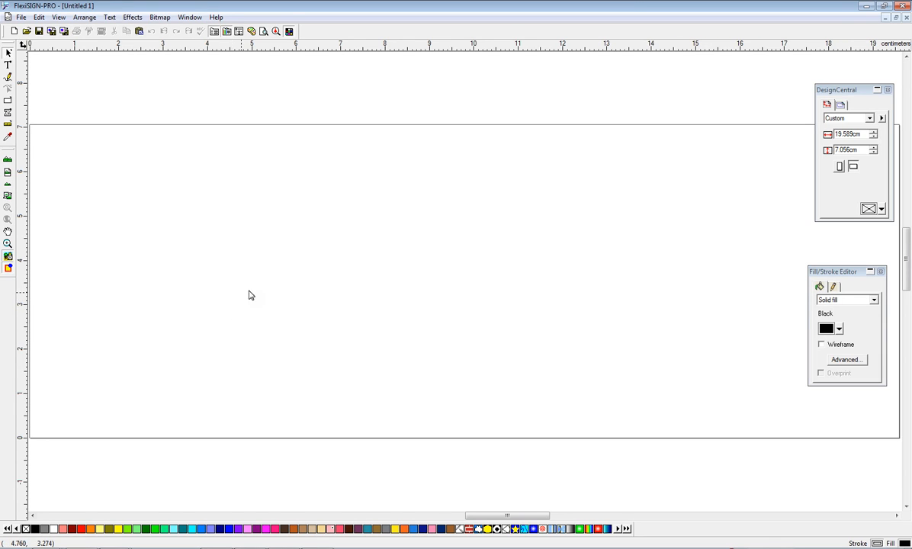
- Turn on the Path Edit, Align, Combine, Bitmap Edit and Order toolbars
{"action": "left_click", "coordinate": [56, 18]}
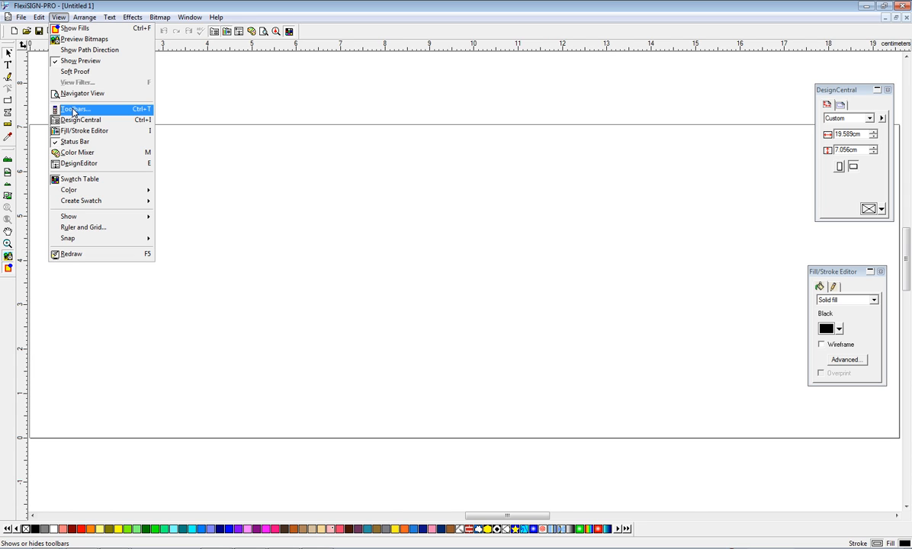
{"action": "left_click", "coordinate": [73, 111]}
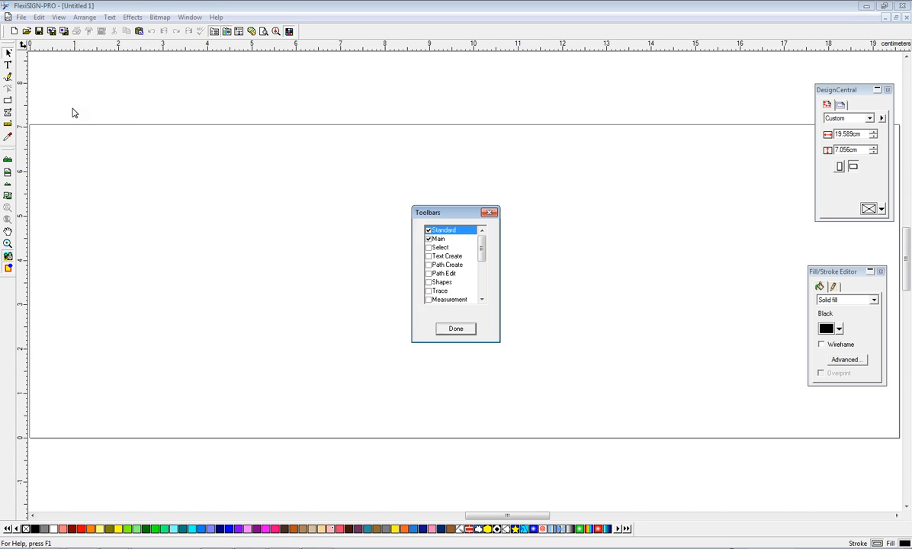
{"action": "left_click", "coordinate": [429, 274]}
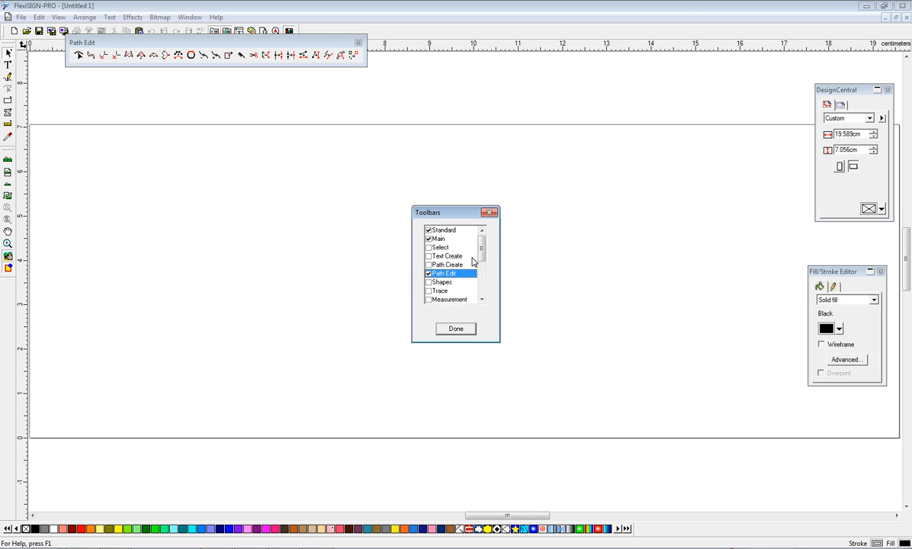
{"action": "left_click_drag", "start_coordinate": [481, 256], "coordinate": [483, 271]}
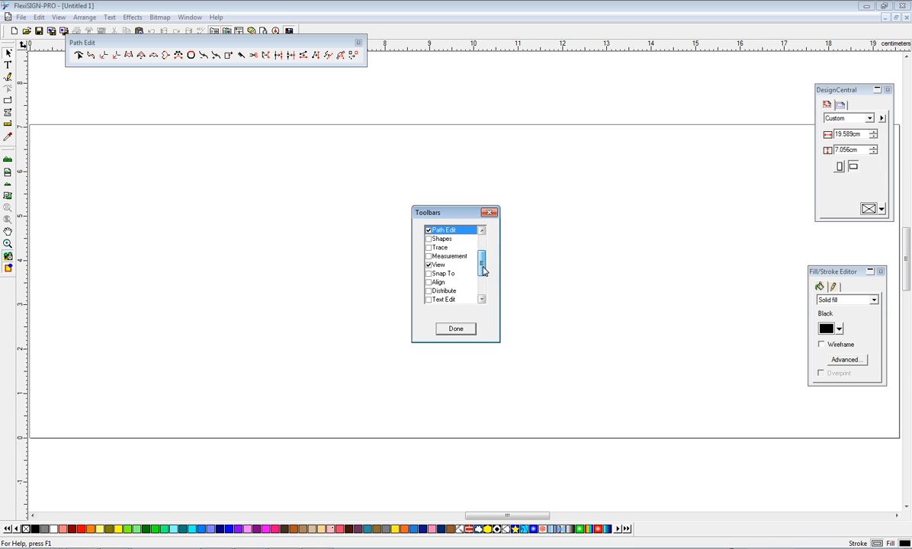
{"action": "left_click", "coordinate": [428, 283]}
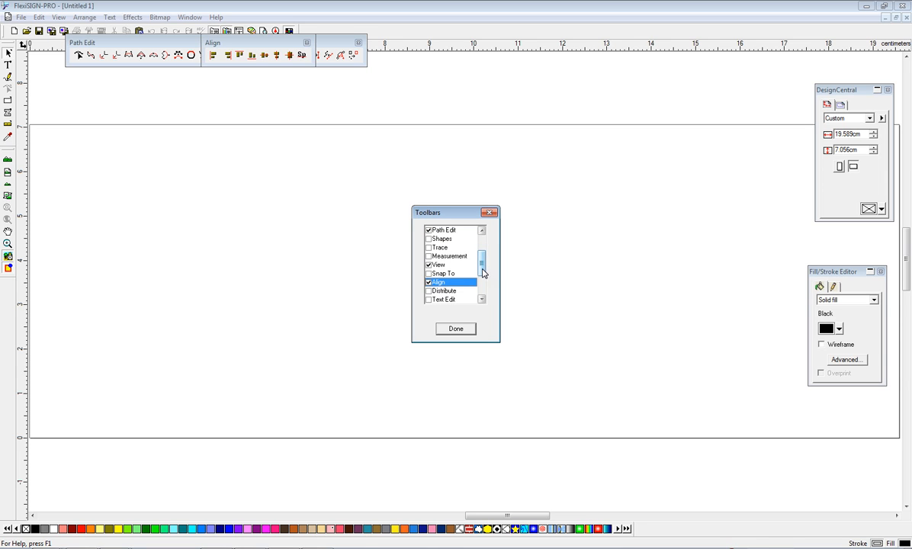
{"action": "left_click_drag", "start_coordinate": [482, 273], "coordinate": [483, 289]}
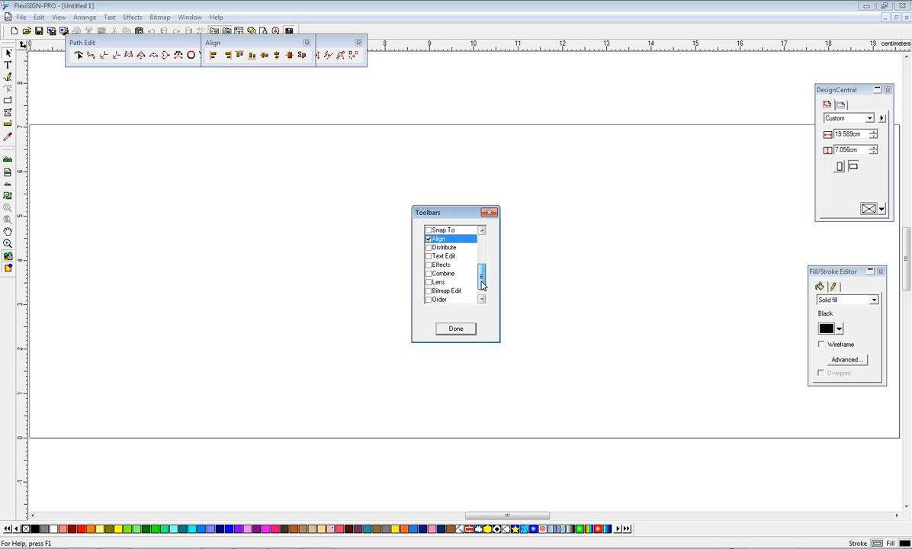
{"action": "left_click", "coordinate": [428, 273]}
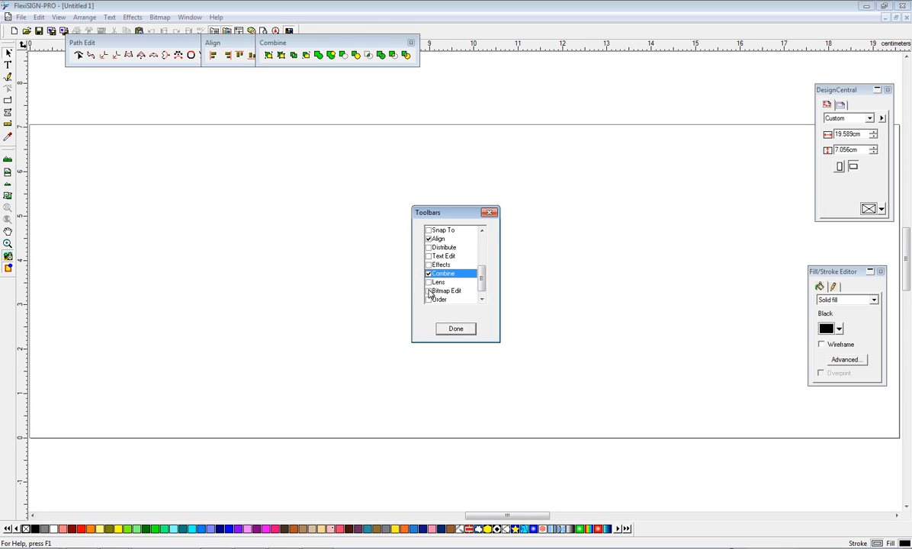
{"action": "left_click", "coordinate": [429, 292]}
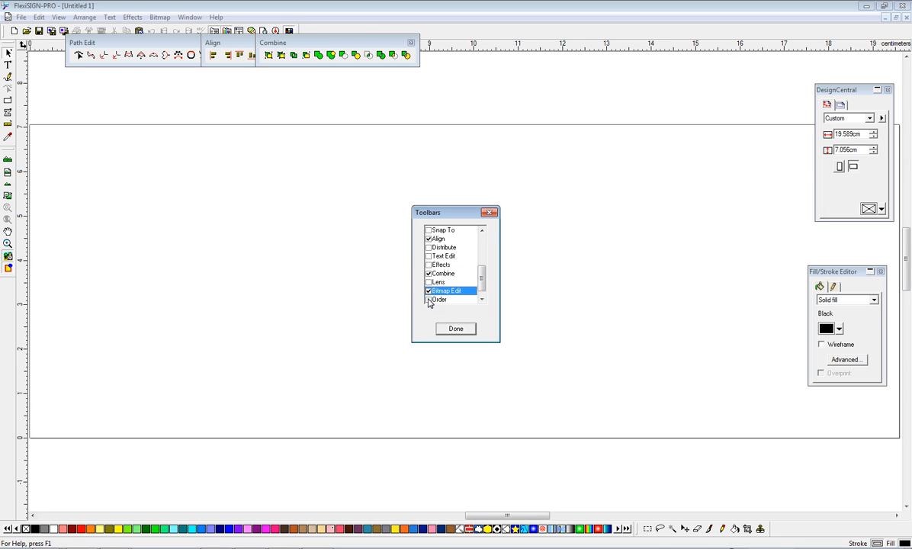
{"action": "left_click", "coordinate": [428, 300]}
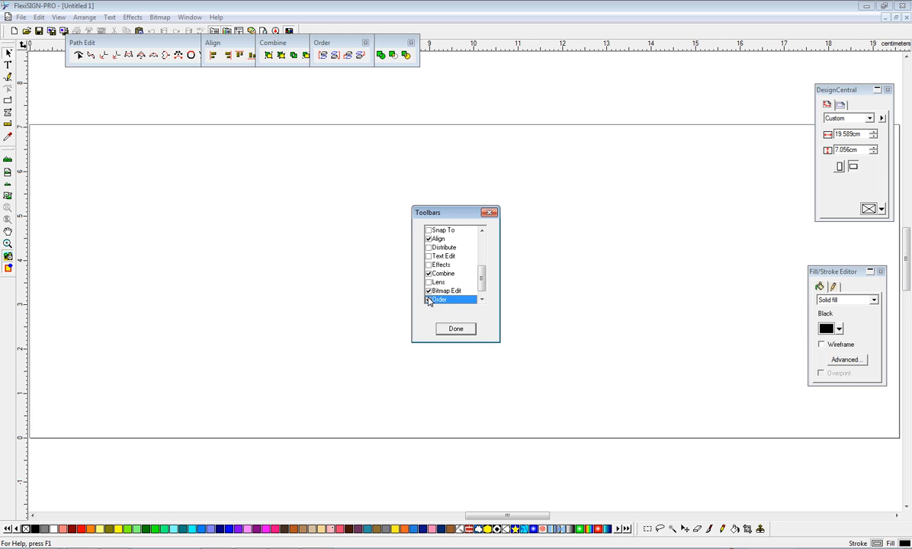
{"action": "left_click_drag", "start_coordinate": [482, 285], "coordinate": [482, 290]}
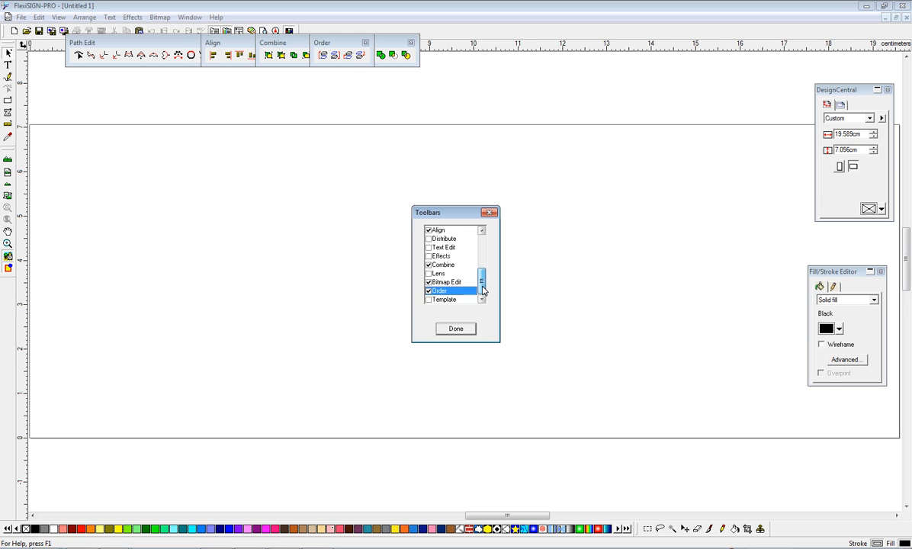
{"action": "left_click", "coordinate": [458, 330]}
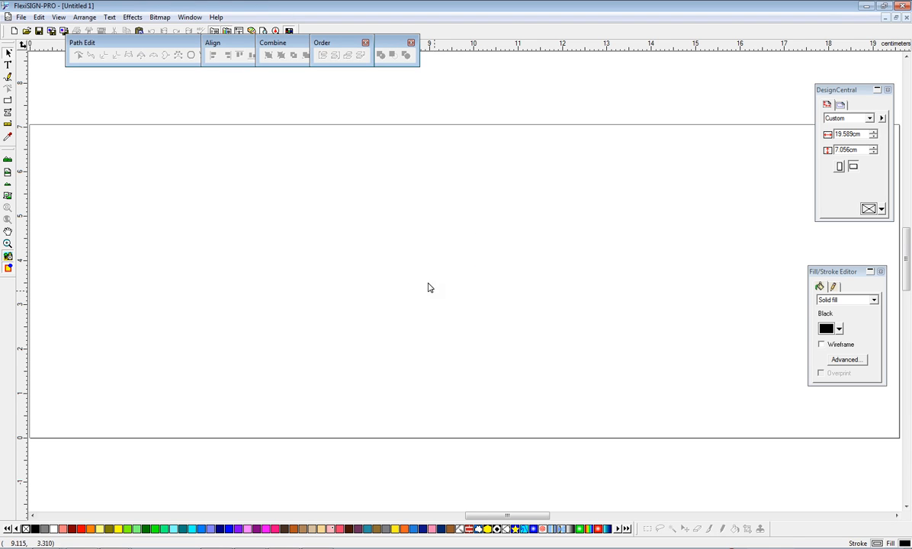
- Dock the Order, Combine, Align and Bitmap Edit toolbars beside the standard toolbar, and the Path Edit toolbar below the colour swatches
{"action": "left_click_drag", "start_coordinate": [315, 42], "coordinate": [427, 26]}
{"action": "left_click_drag", "start_coordinate": [246, 39], "coordinate": [580, 28]}
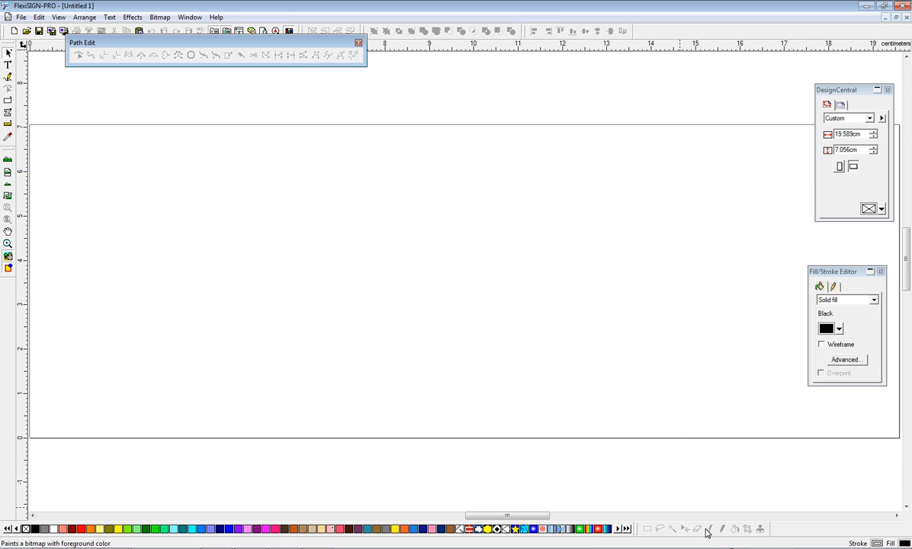
{"action": "left_click_drag", "start_coordinate": [638, 528], "coordinate": [640, 34]}
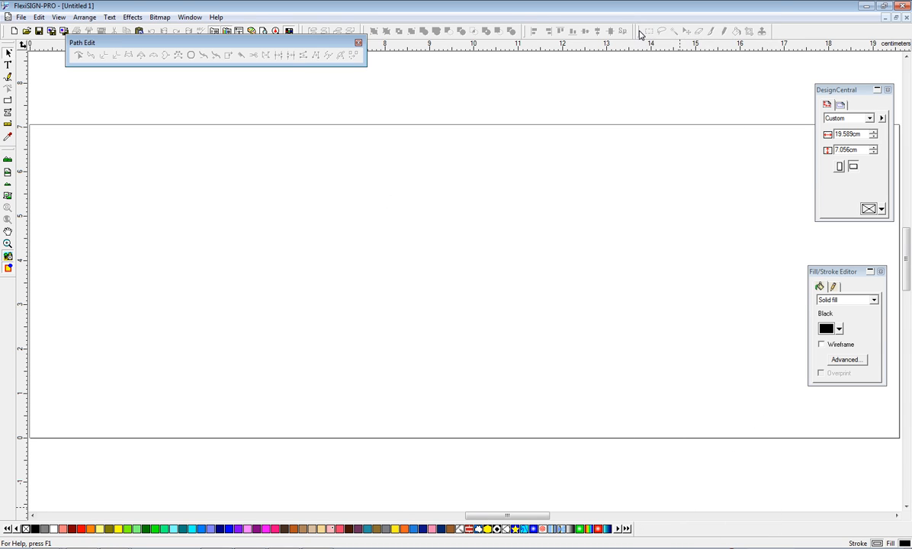
{"action": "left_click_drag", "start_coordinate": [229, 53], "coordinate": [462, 534]}
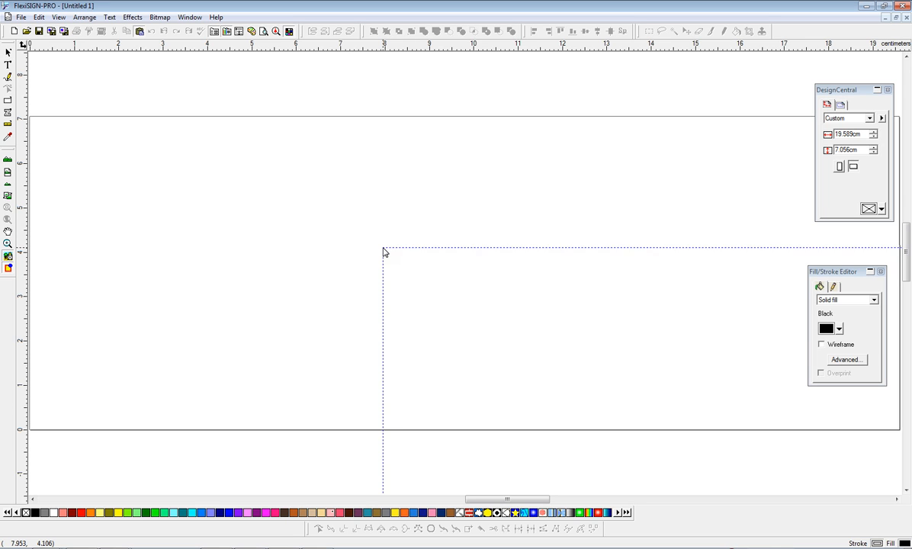
- Place the pasted snowflake bitmap and move it to about X 8.37 cm, Y 2.90 cm
{"action": "left_click", "coordinate": [88, 68]}
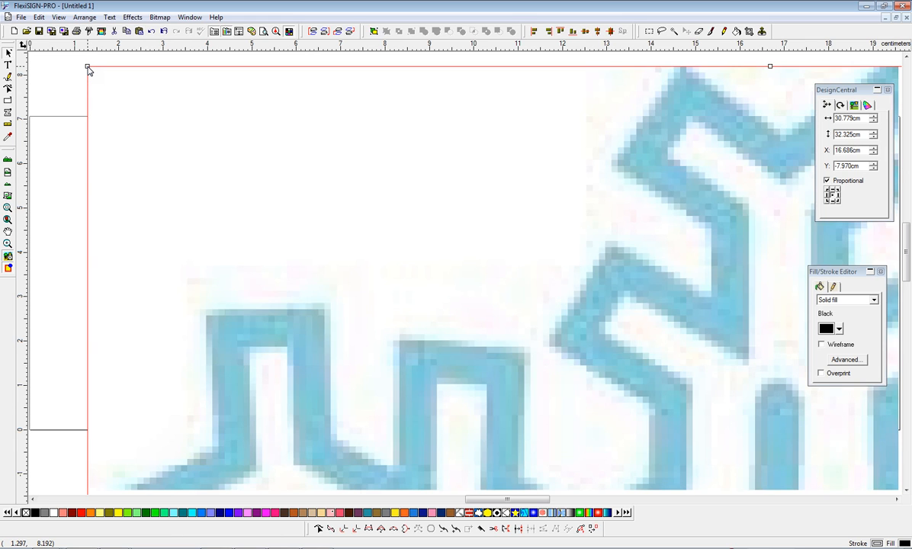
{"action": "left_click", "coordinate": [9, 186]}
{"action": "left_click", "coordinate": [9, 188]}
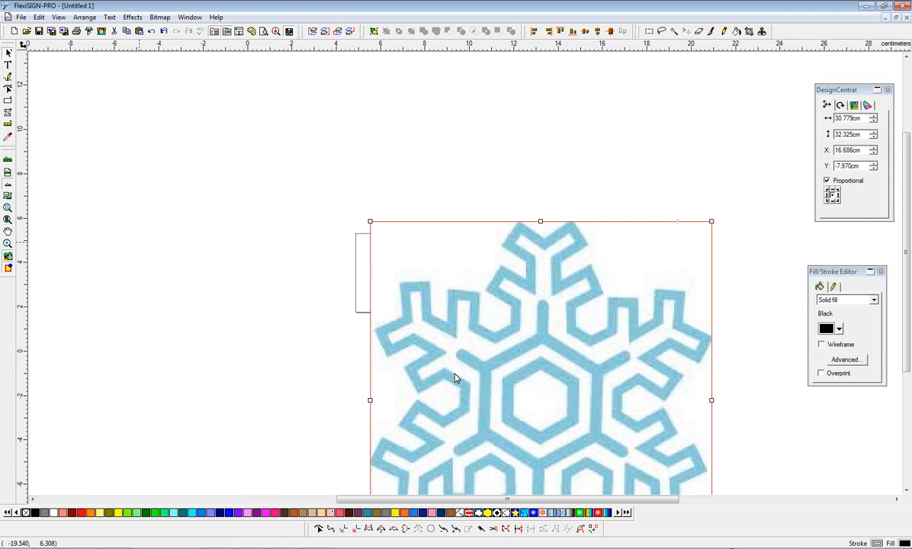
{"action": "left_click_drag", "start_coordinate": [584, 387], "coordinate": [492, 266]}
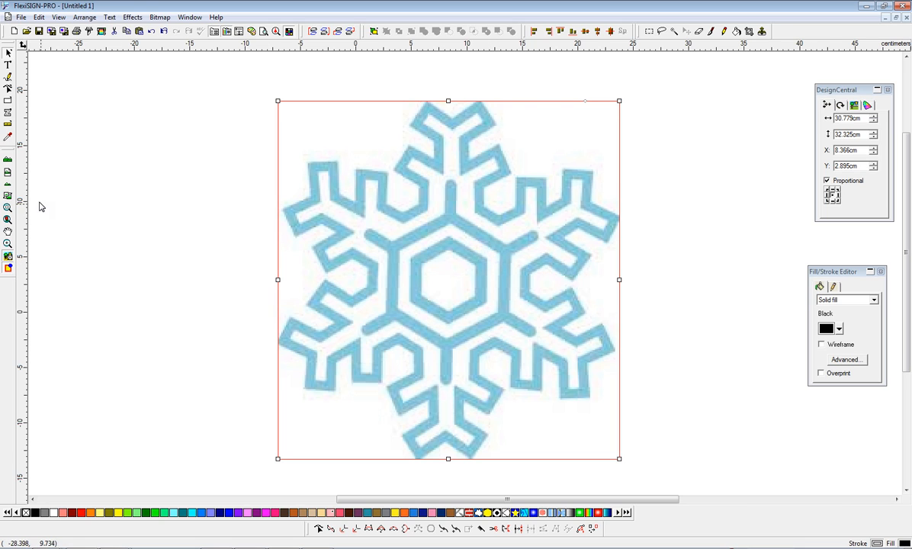
- Examine the snowflake bitmap's edges and colour pixels at close range
{"action": "left_click", "coordinate": [8, 161]}
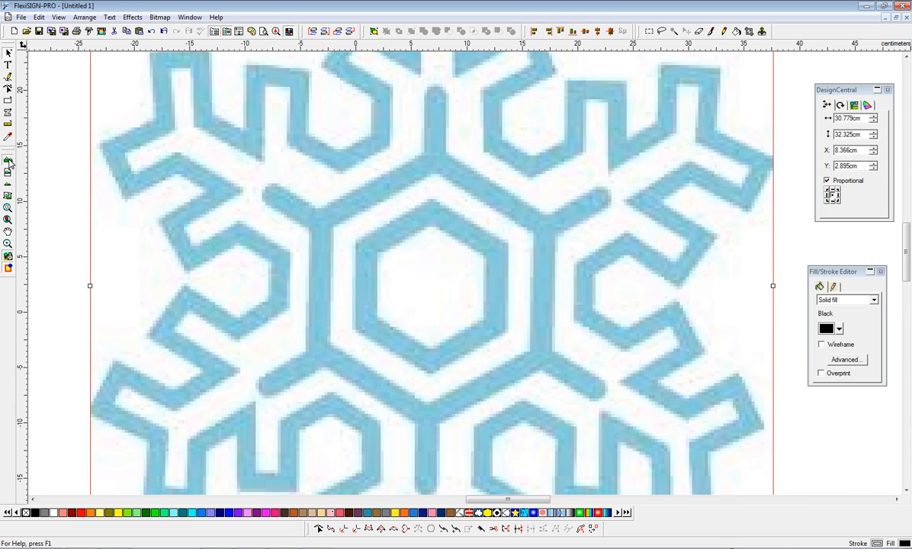
{"action": "left_click", "coordinate": [8, 160]}
{"action": "left_click", "coordinate": [10, 164]}
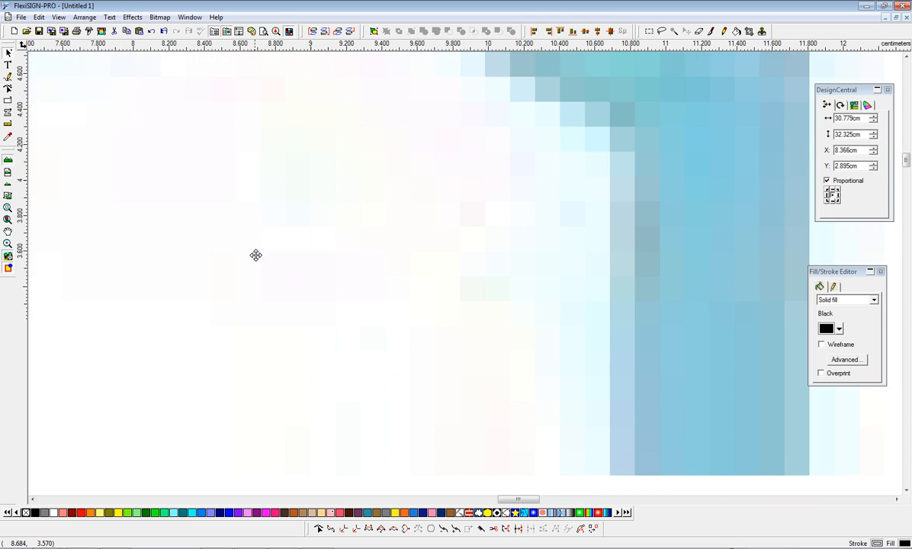
{"action": "scroll", "coordinate": [482, 270], "scroll_direction": "up", "scroll_amount": 2}
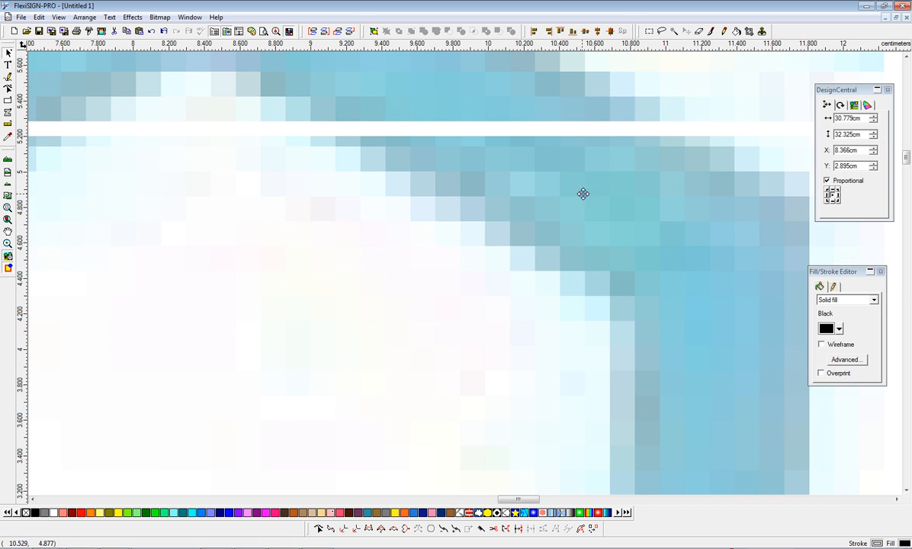
{"action": "left_click", "coordinate": [11, 186]}
{"action": "left_click", "coordinate": [10, 186]}
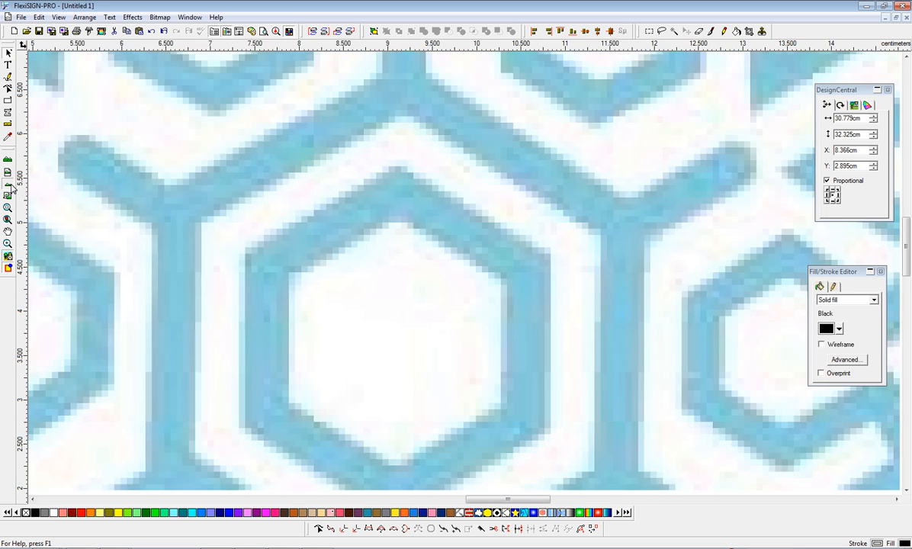
{"action": "left_click", "coordinate": [11, 186]}
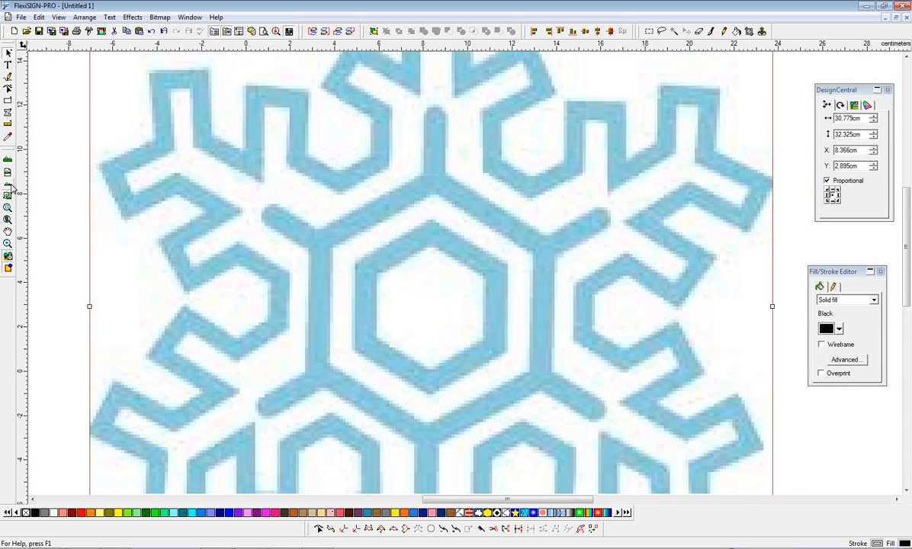
{"action": "left_click", "coordinate": [11, 186]}
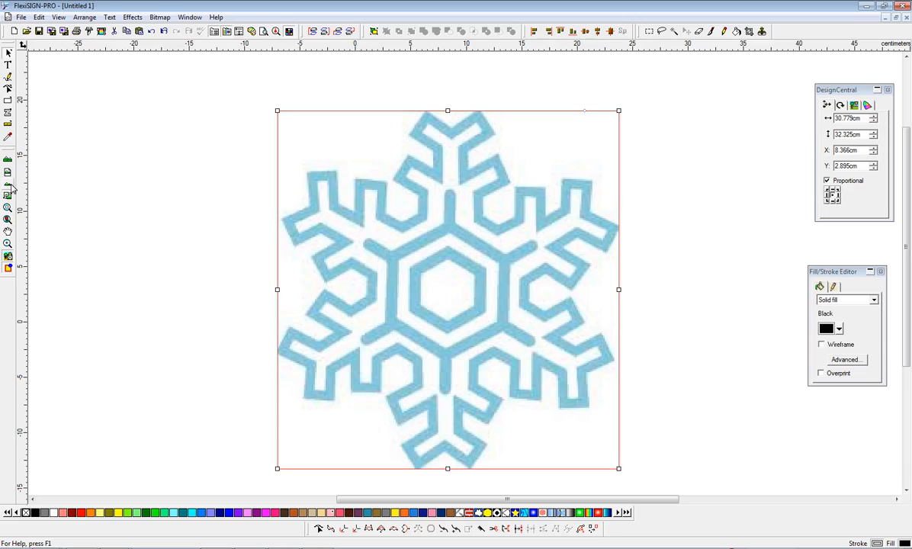
- Fill the snowflake's outer outline, inner spoke shape and central hexagon with black using the bitmap Fill tool at tolerance 50
{"action": "left_click", "coordinate": [737, 32]}
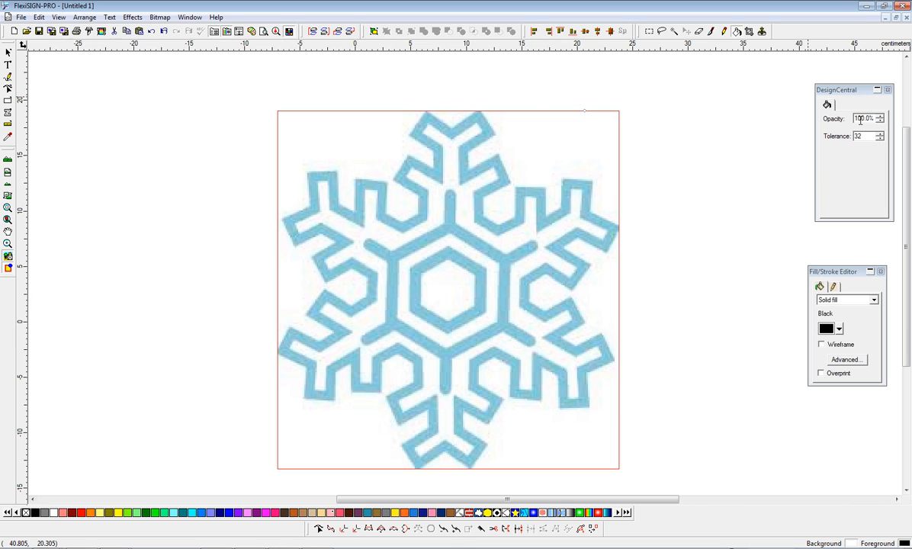
{"action": "left_click_drag", "start_coordinate": [863, 136], "coordinate": [835, 132]}
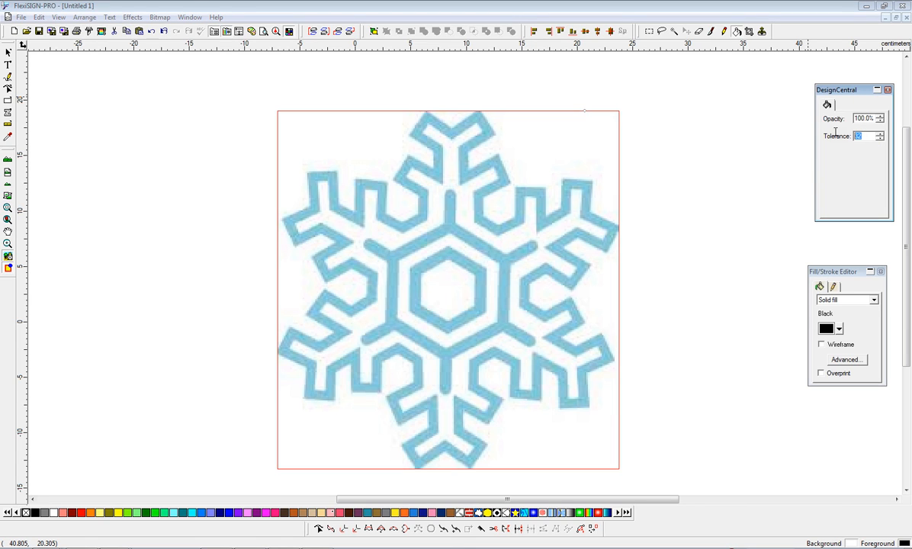
{"action": "type", "text": "50"}
{"action": "key", "text": "Return"}
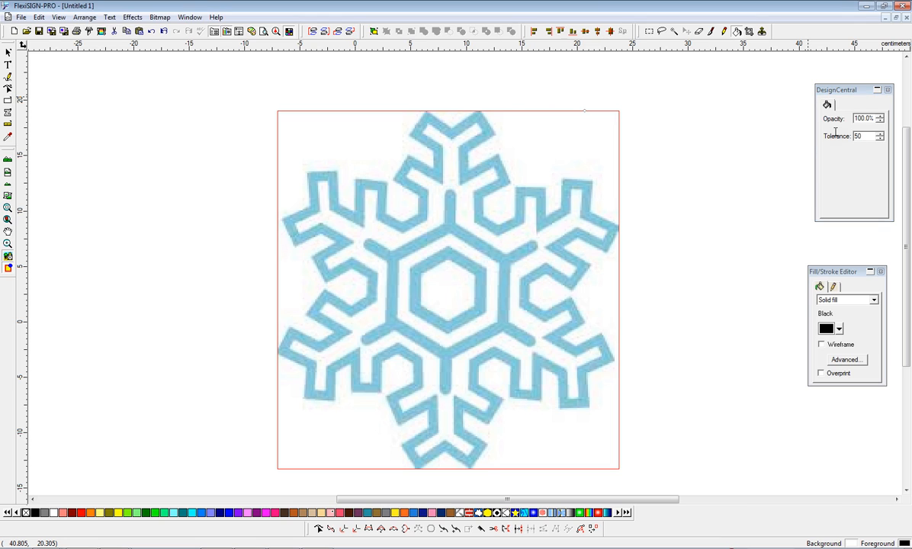
{"action": "left_click", "coordinate": [582, 194]}
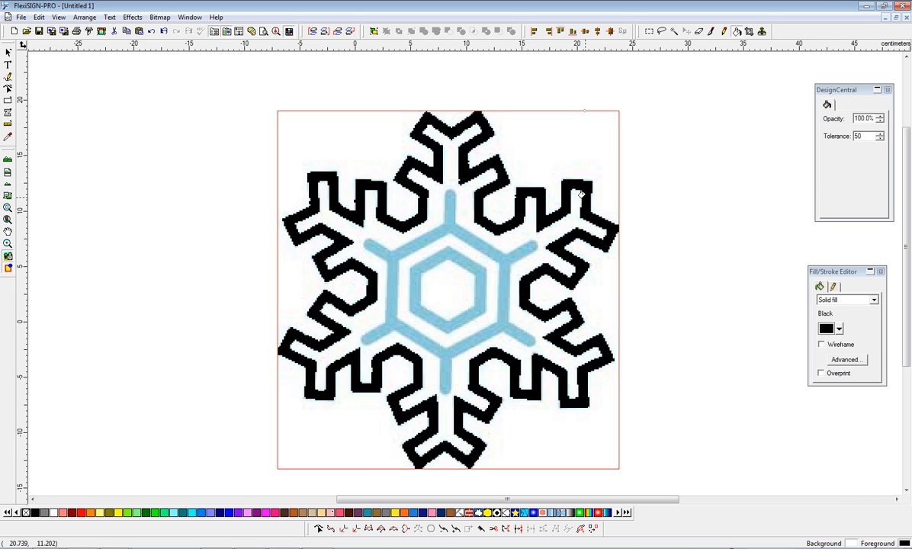
{"action": "left_click", "coordinate": [509, 253]}
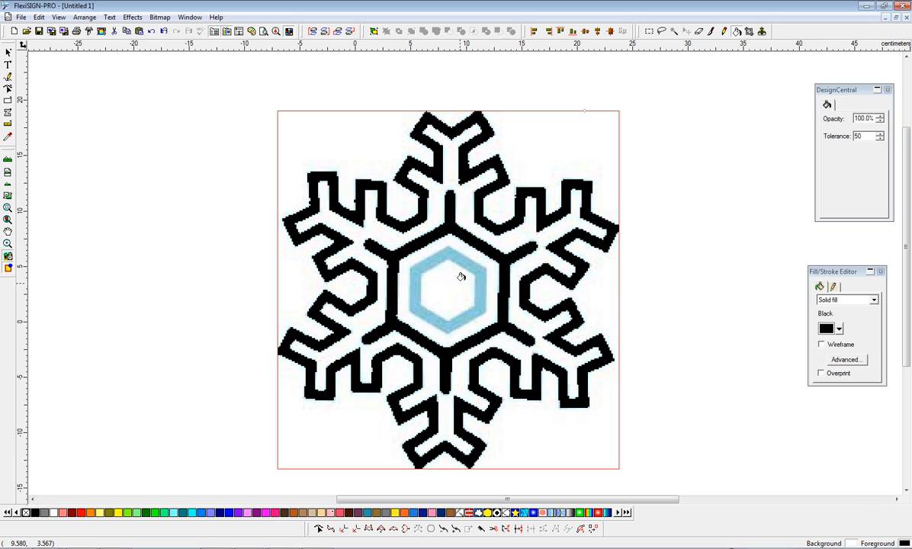
{"action": "left_click", "coordinate": [478, 271]}
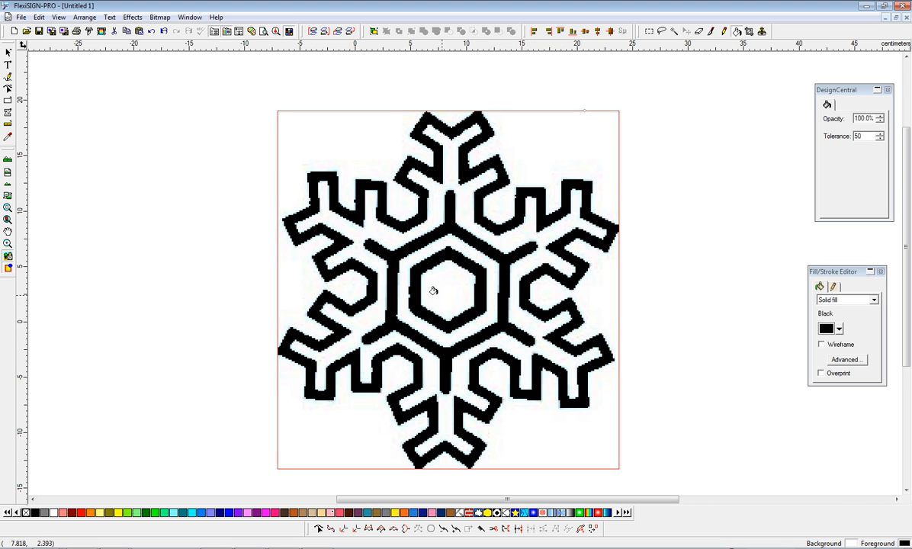
- Vectorize the snowflake bitmap with the Enhanced Curves trace
{"action": "left_click", "coordinate": [7, 161]}
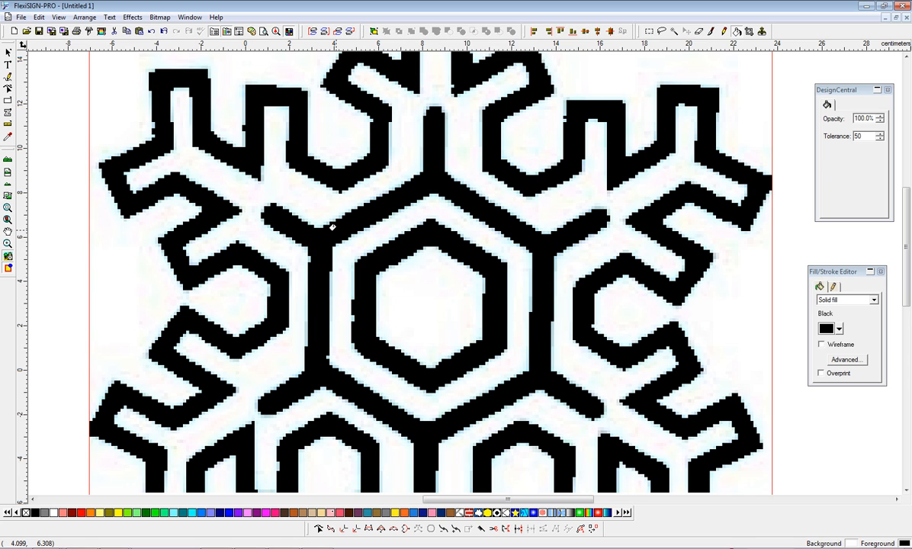
{"action": "scroll", "coordinate": [332, 227], "scroll_direction": "down", "scroll_amount": 6}
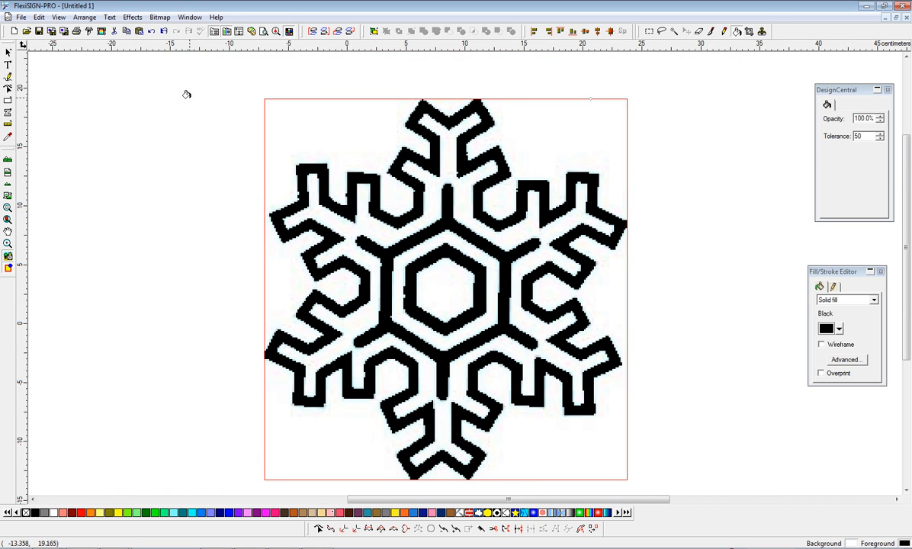
{"action": "left_click", "coordinate": [160, 18]}
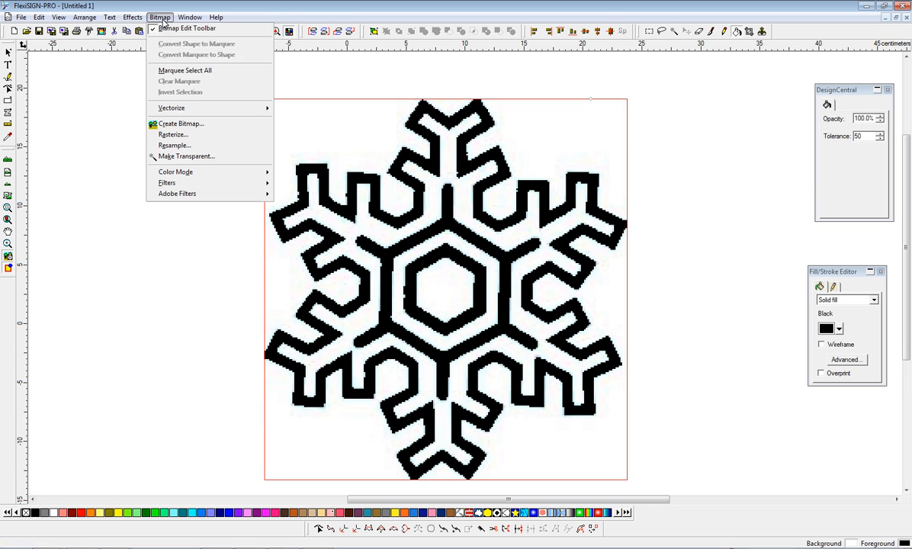
{"action": "mouse_move", "coordinate": [256, 109]}
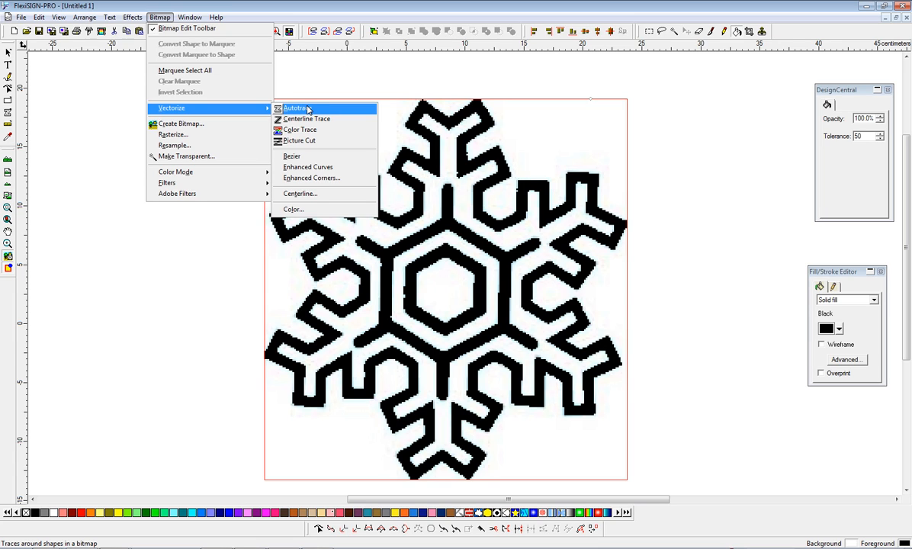
{"action": "left_click", "coordinate": [309, 167]}
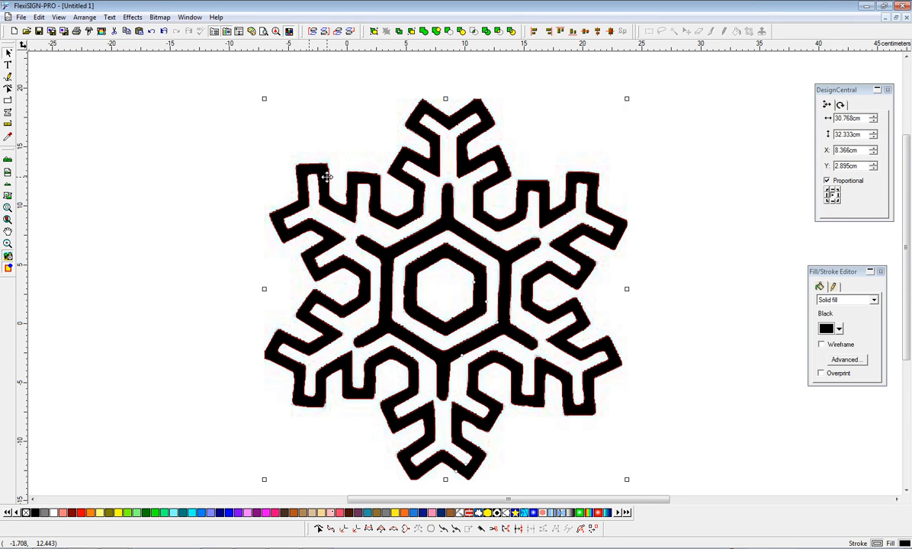
- Separate the traced vector from the bitmap, placing the vector at about X 24.7, Y 5.2 cm and the bitmap at about X -9.6, Y 5.5 cm
{"action": "left_click_drag", "start_coordinate": [327, 194], "coordinate": [611, 165]}
{"action": "left_click", "coordinate": [497, 176]}
{"action": "left_click_drag", "start_coordinate": [496, 176], "coordinate": [279, 137]}
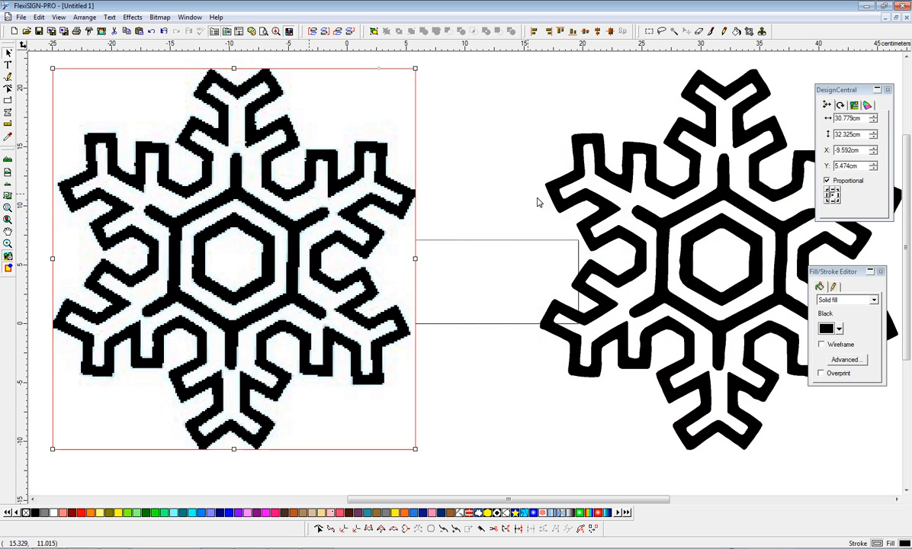
{"action": "mouse_move", "coordinate": [582, 202]}
{"action": "left_mouse_down"}
{"action": "mouse_move", "coordinate": [529, 194]}
{"action": "mouse_move", "coordinate": [586, 197]}
{"action": "left_mouse_up"}
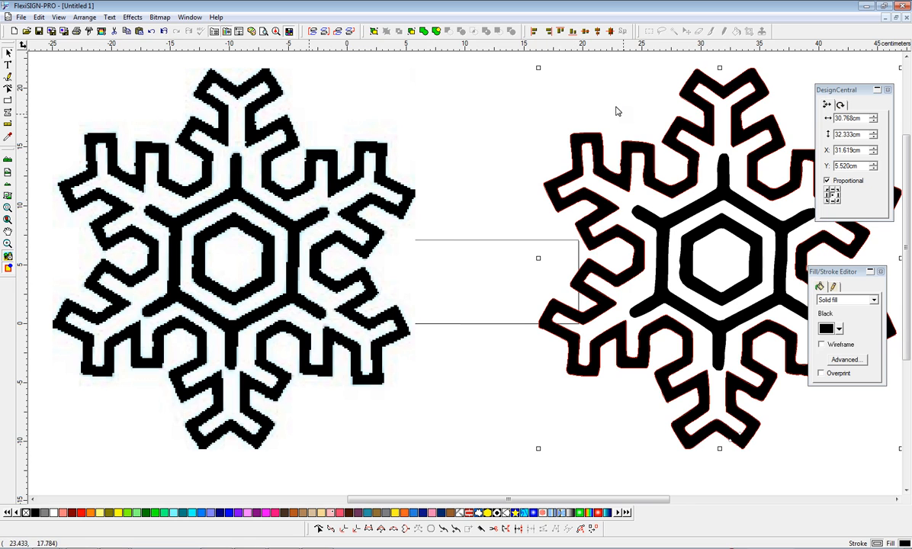
{"action": "left_click_drag", "start_coordinate": [612, 105], "coordinate": [728, 312]}
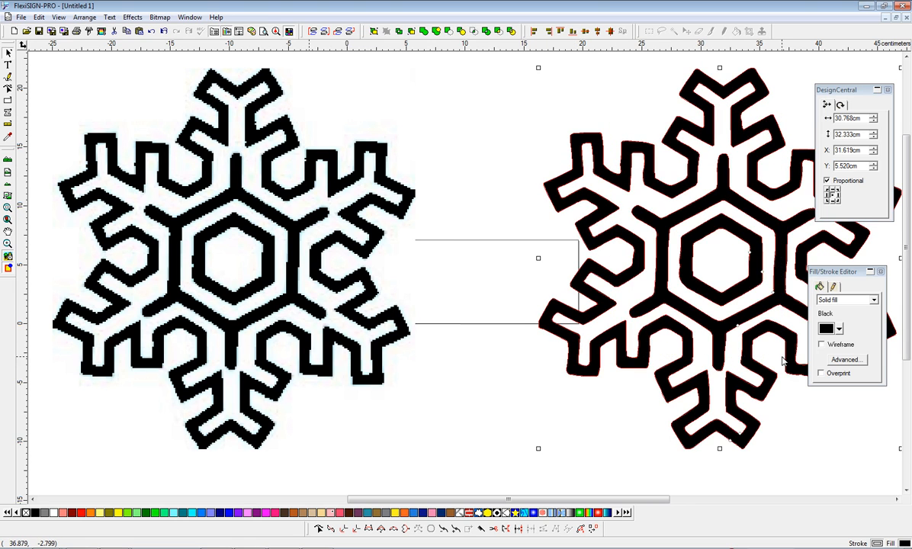
{"action": "left_click_drag", "start_coordinate": [658, 266], "coordinate": [574, 266]}
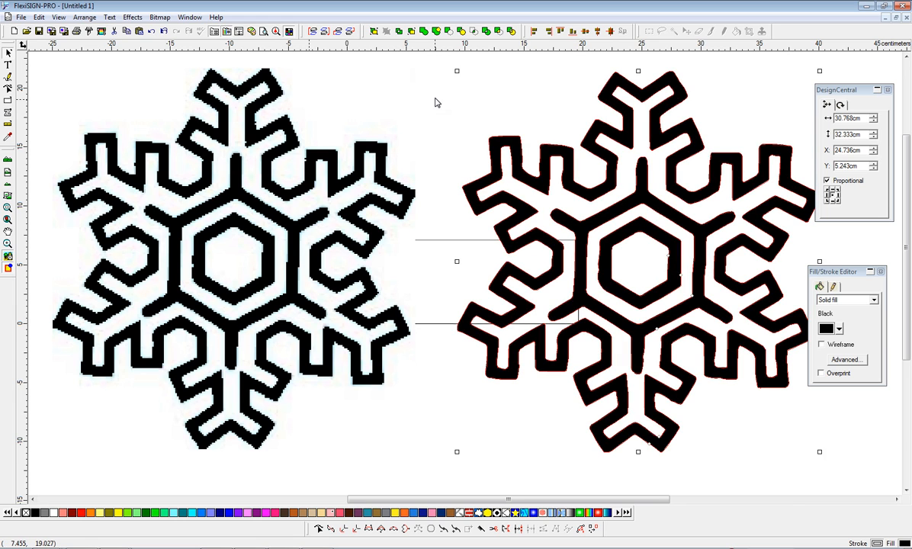
- Scale down the traced vector, then reduce the black bitmap to about 17.6 by 18.4 cm and move it to about X -13.1, Y 5.8 cm
{"action": "left_click_drag", "start_coordinate": [457, 71], "coordinate": [554, 177]}
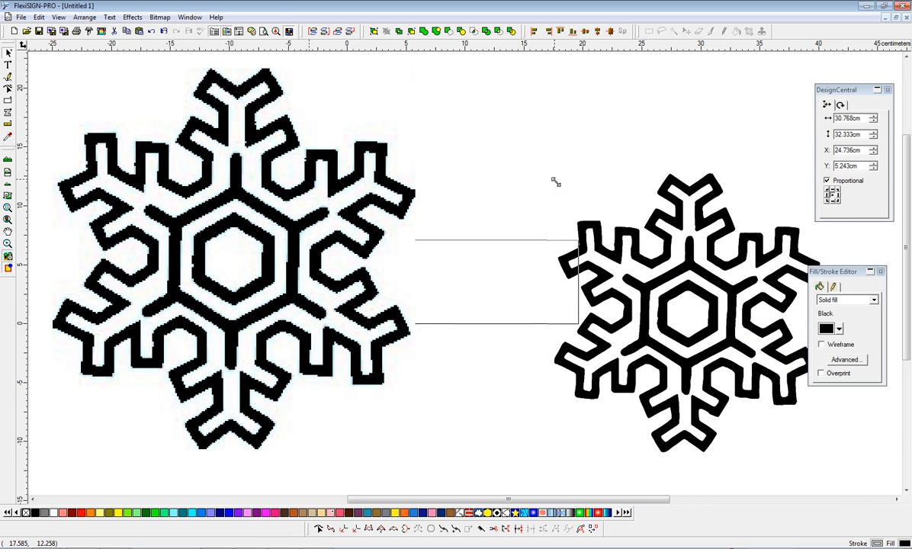
{"action": "left_click", "coordinate": [153, 135]}
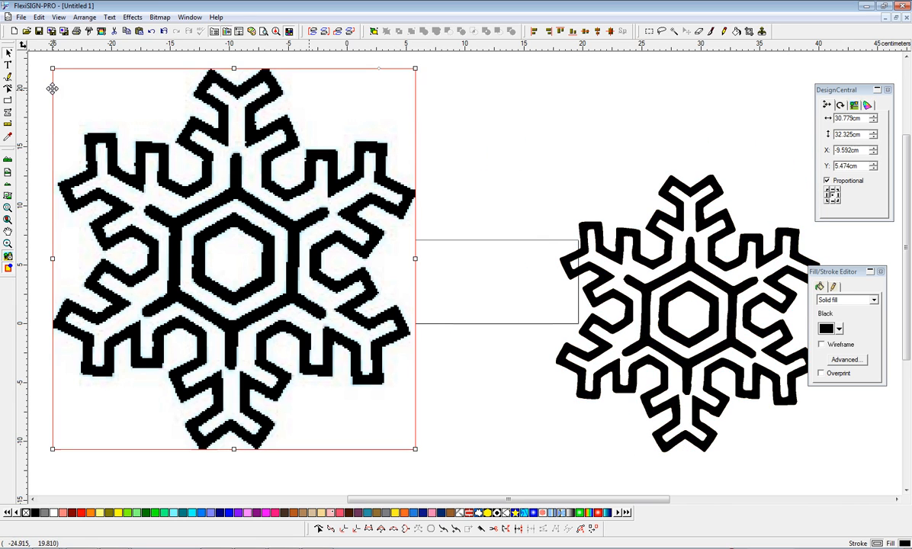
{"action": "left_click_drag", "start_coordinate": [128, 150], "coordinate": [208, 232]}
{"action": "left_click_drag", "start_coordinate": [341, 331], "coordinate": [224, 246]}
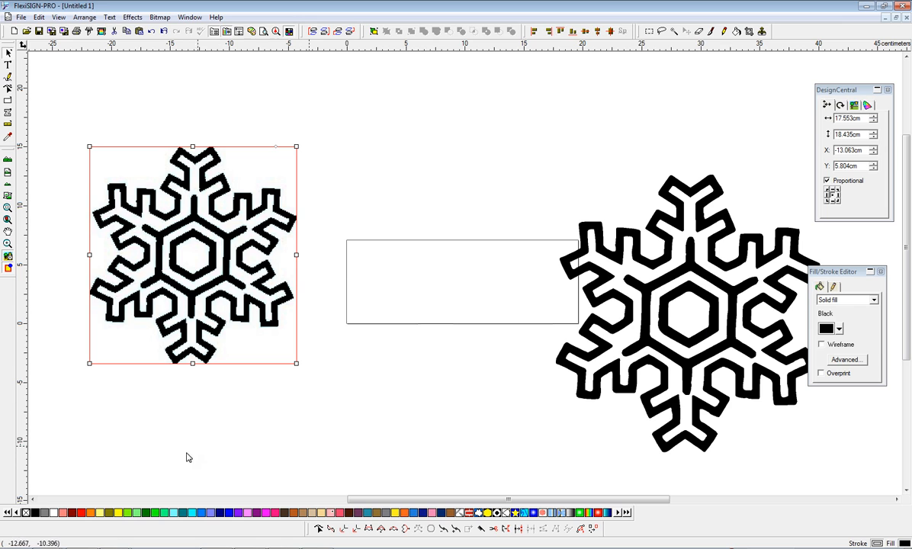
- Paste the original blue snowflake, scale it to about 15.3 by 16.1 cm, and place it at about X 11.3, Y 14.7 cm
{"action": "left_click_drag", "start_coordinate": [413, 500], "coordinate": [436, 499]}
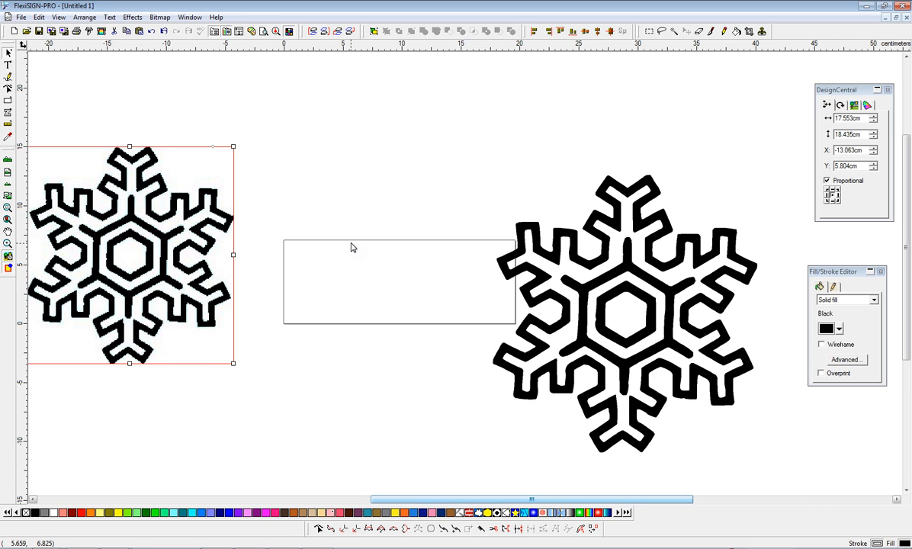
{"action": "key", "text": "ctrl+v"}
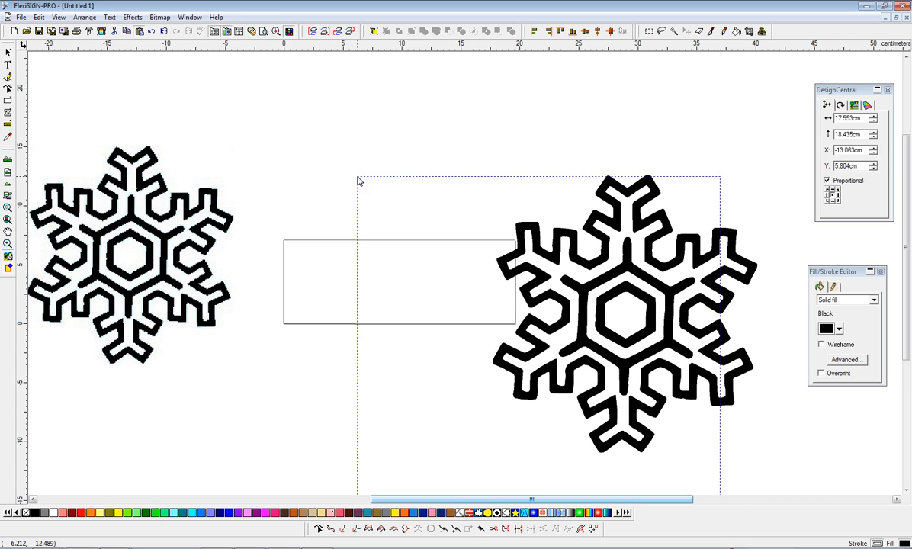
{"action": "left_click", "coordinate": [304, 107]}
{"action": "left_click_drag", "start_coordinate": [303, 106], "coordinate": [485, 320]}
{"action": "left_click_drag", "start_coordinate": [519, 379], "coordinate": [394, 165]}
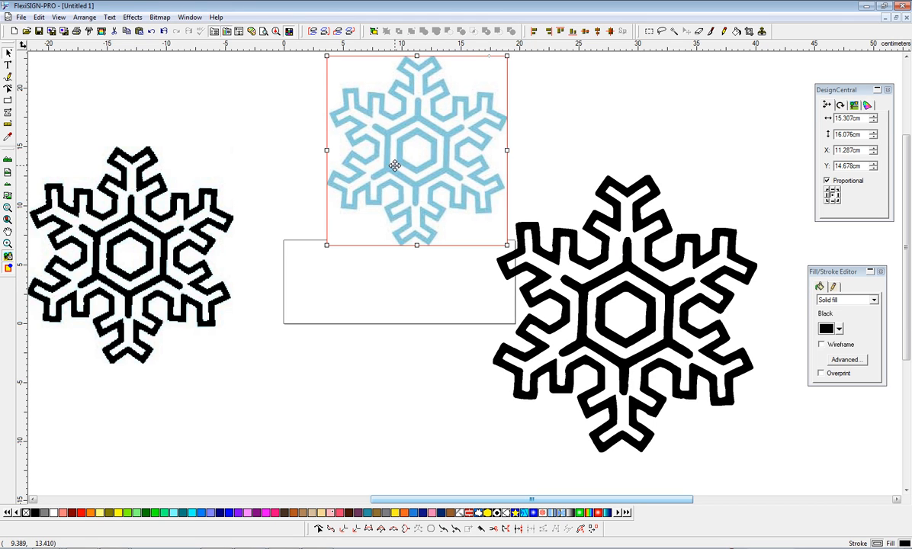
- Reposition the Path Edit toolbar, activate the Select Point tool and show the artwork as outlines only around the traced snowflake's central hexagon
{"action": "left_click", "coordinate": [9, 161]}
{"action": "left_click", "coordinate": [9, 161]}
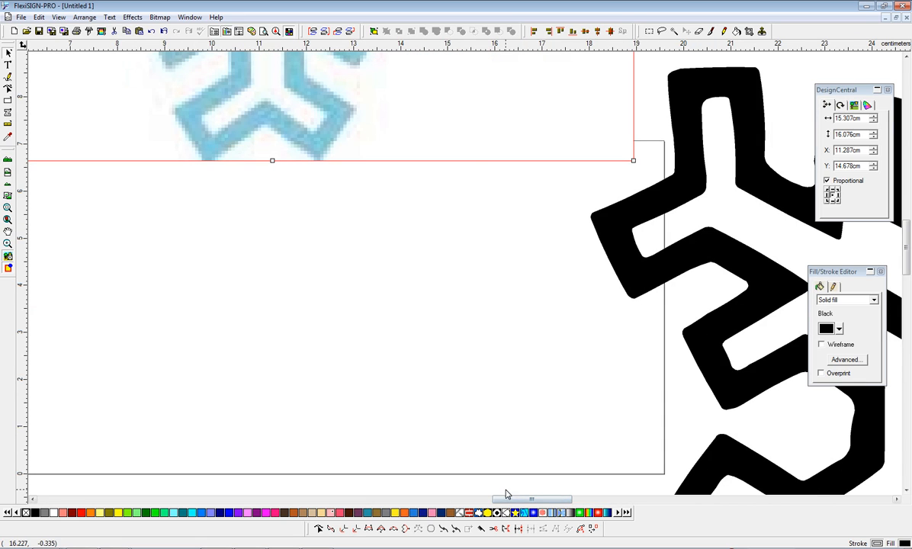
{"action": "left_click_drag", "start_coordinate": [524, 501], "coordinate": [568, 501]}
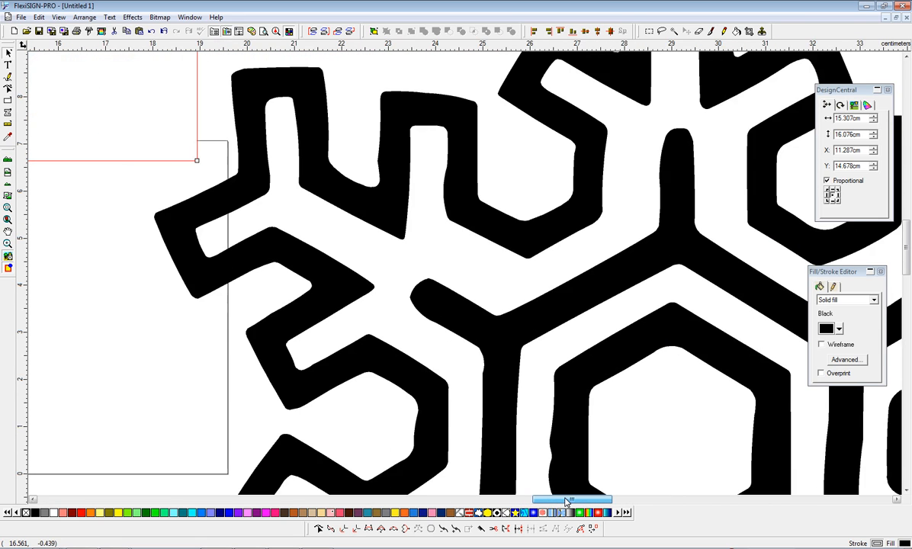
{"action": "scroll", "coordinate": [556, 467], "scroll_direction": "down", "scroll_amount": 3}
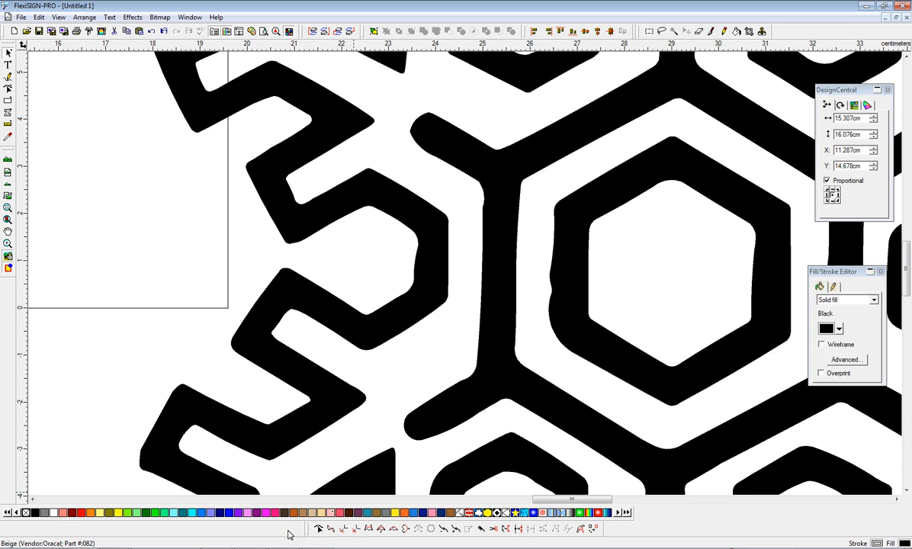
{"action": "left_click_drag", "start_coordinate": [313, 529], "coordinate": [281, 475]}
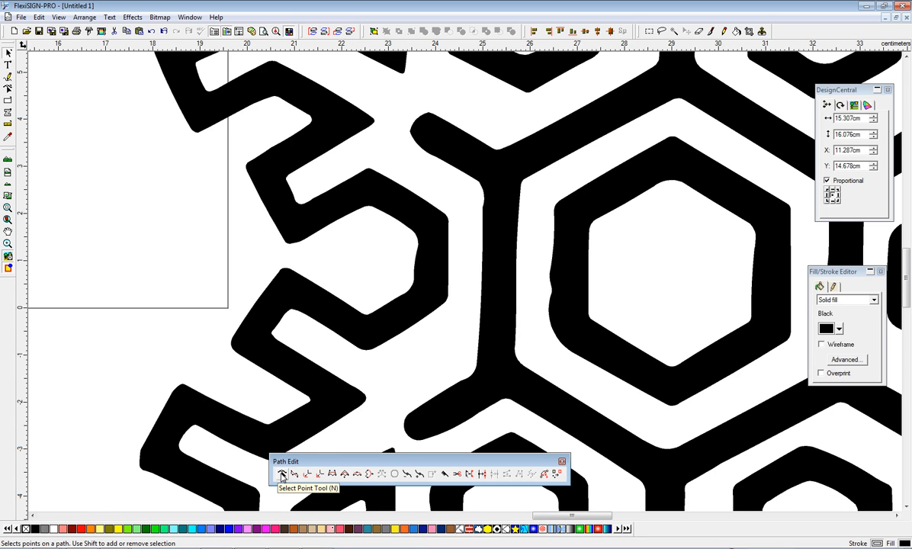
{"action": "left_click_drag", "start_coordinate": [307, 466], "coordinate": [318, 536]}
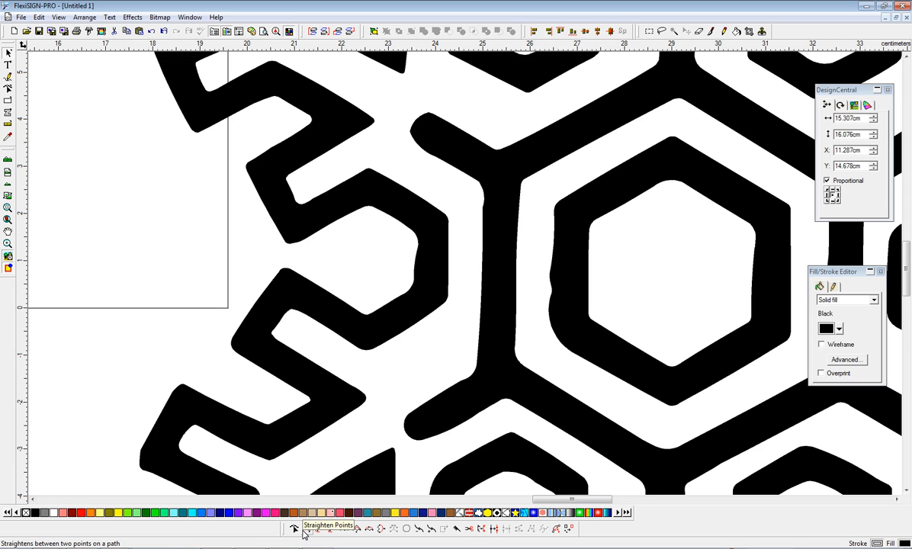
{"action": "left_click", "coordinate": [295, 529]}
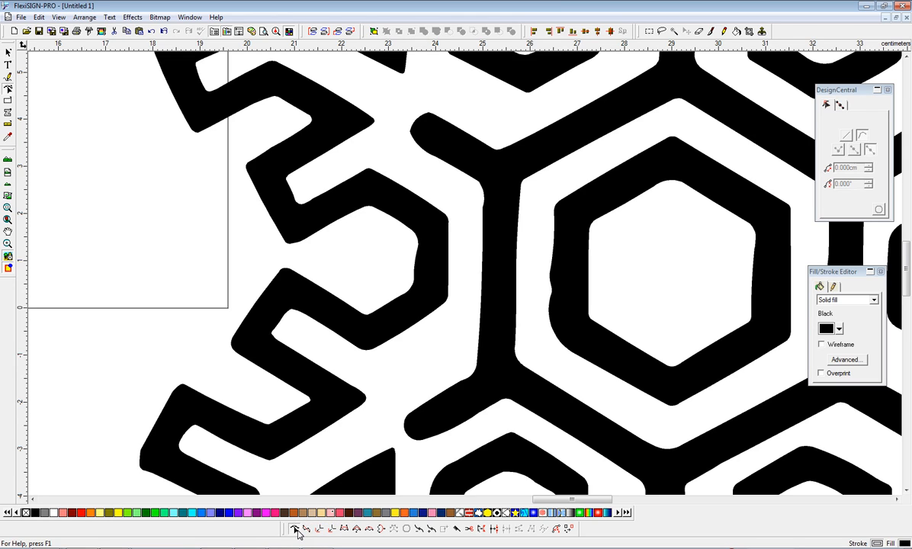
{"action": "left_click", "coordinate": [9, 269]}
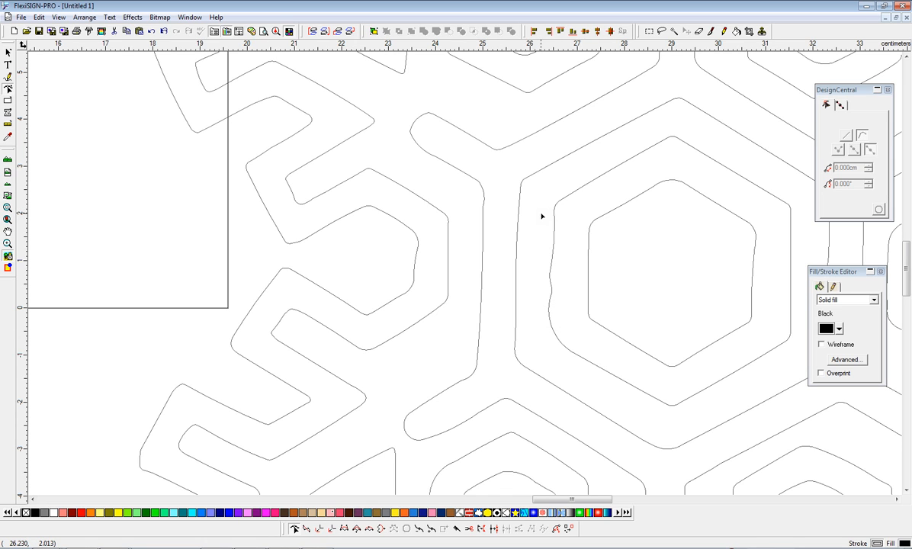
{"action": "mouse_move", "coordinate": [541, 214]}
{"action": "left_mouse_down"}
{"action": "mouse_move", "coordinate": [549, 307]}
{"action": "mouse_move", "coordinate": [566, 323]}
{"action": "left_mouse_up"}
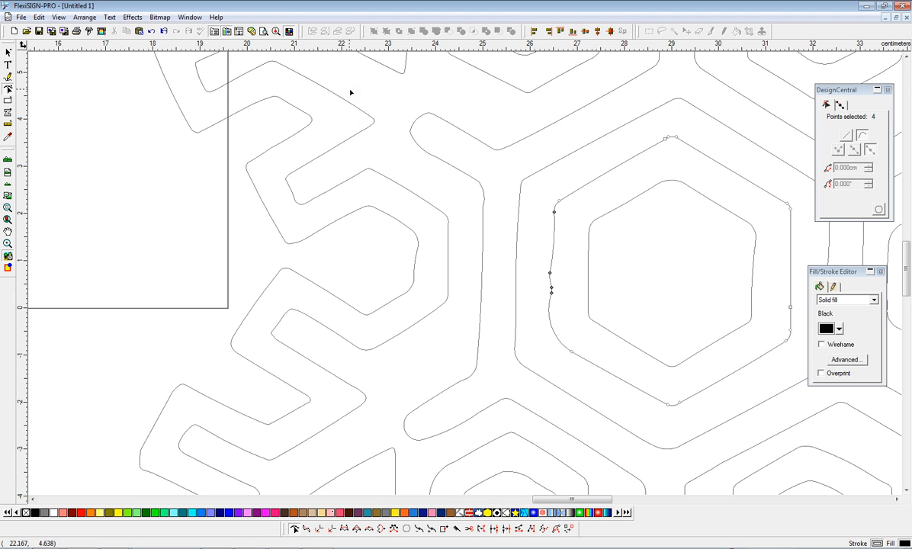
{"action": "left_click_drag", "start_coordinate": [348, 74], "coordinate": [738, 444]}
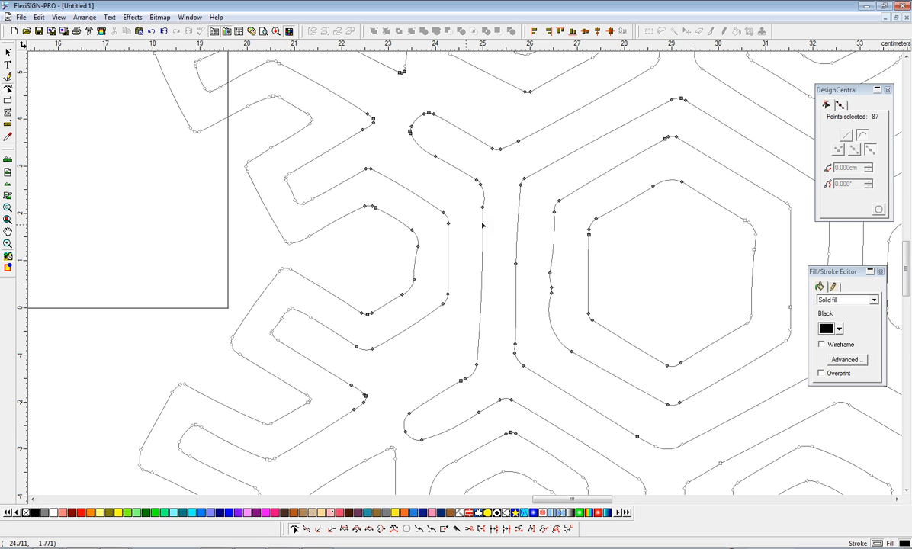
{"action": "left_click", "coordinate": [546, 238]}
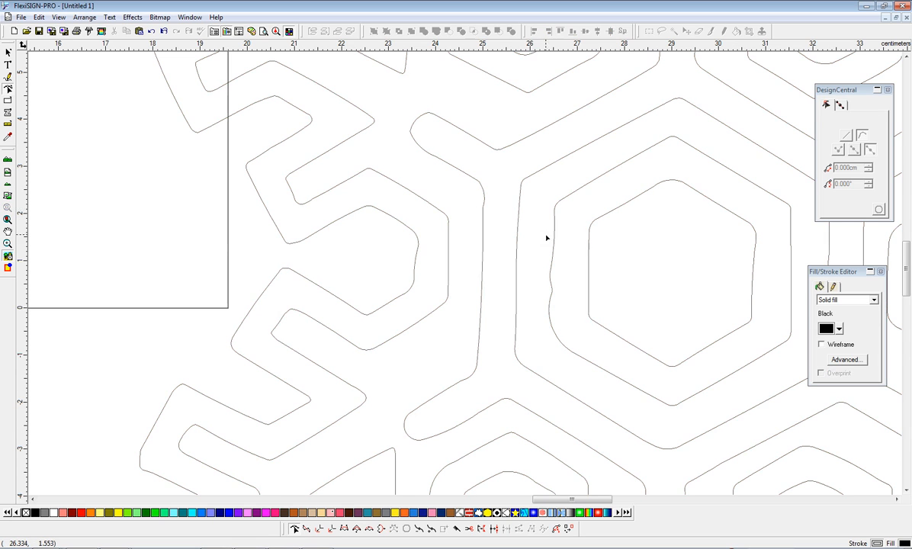
- Delete the three uneven points on the left side of the central hexagon's outer contour and move its lower-left point to about X 26.67, Y -0.83 cm
{"action": "left_click_drag", "start_coordinate": [540, 224], "coordinate": [568, 309]}
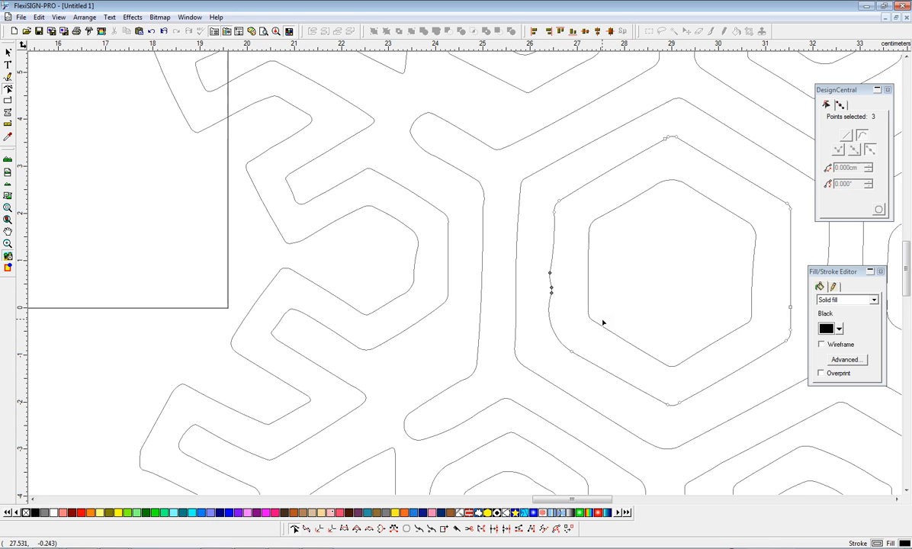
{"action": "key", "text": "Delete"}
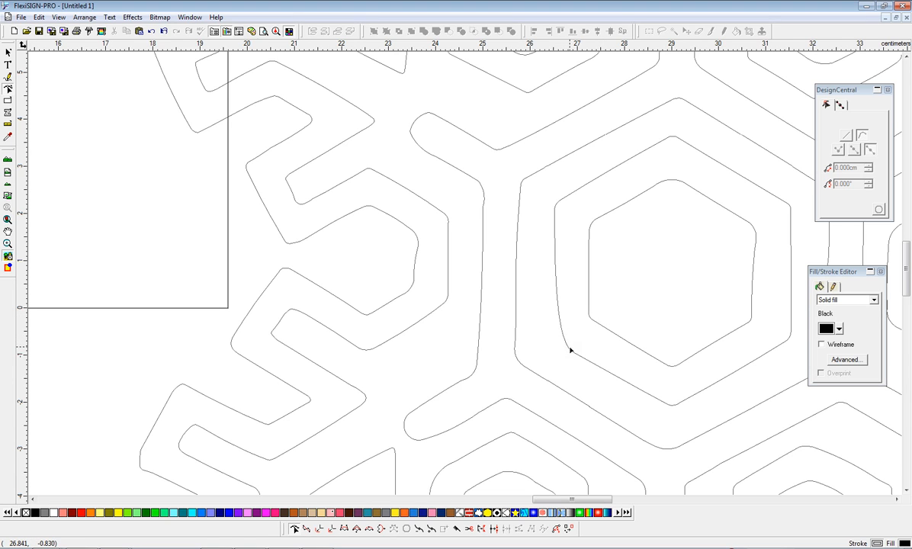
{"action": "left_click", "coordinate": [570, 350]}
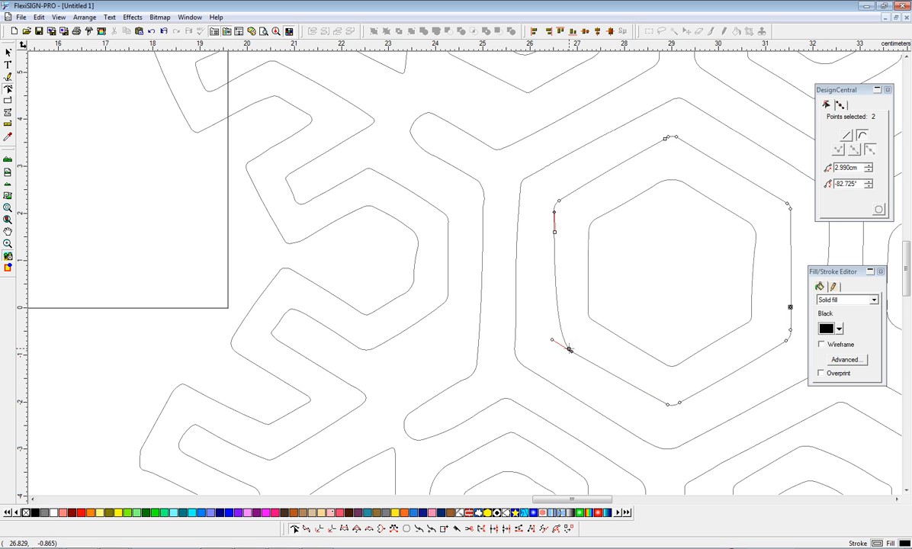
{"action": "left_click", "coordinate": [568, 366]}
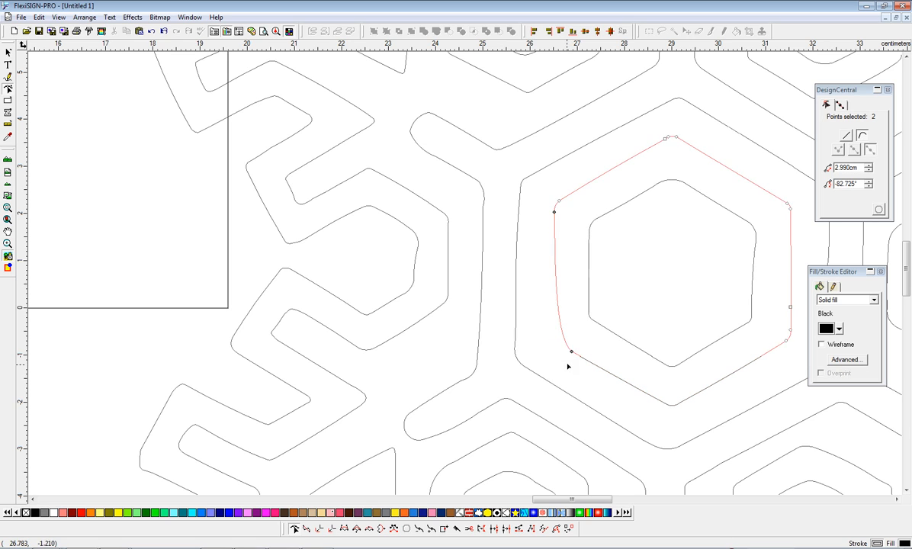
{"action": "left_click", "coordinate": [572, 351]}
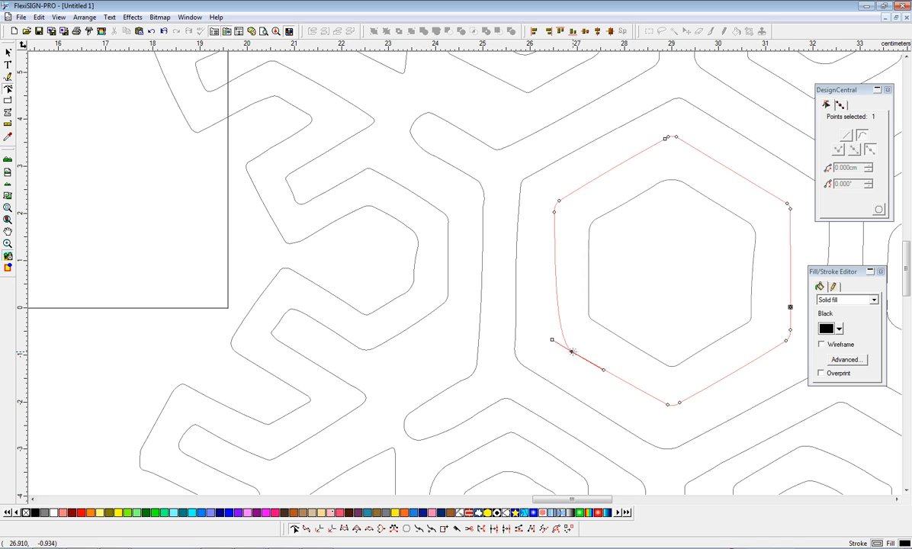
{"action": "left_click_drag", "start_coordinate": [572, 352], "coordinate": [560, 346]}
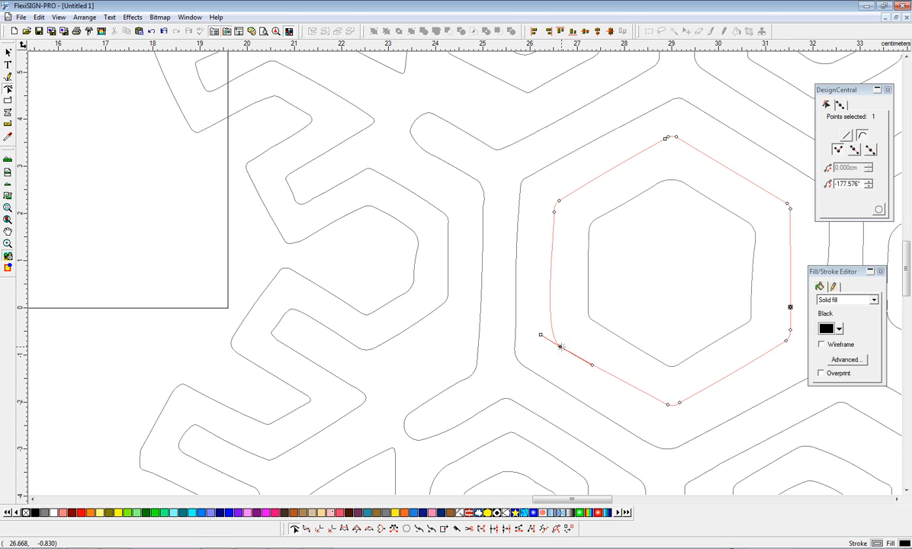
{"action": "left_click_drag", "start_coordinate": [561, 346], "coordinate": [561, 346]}
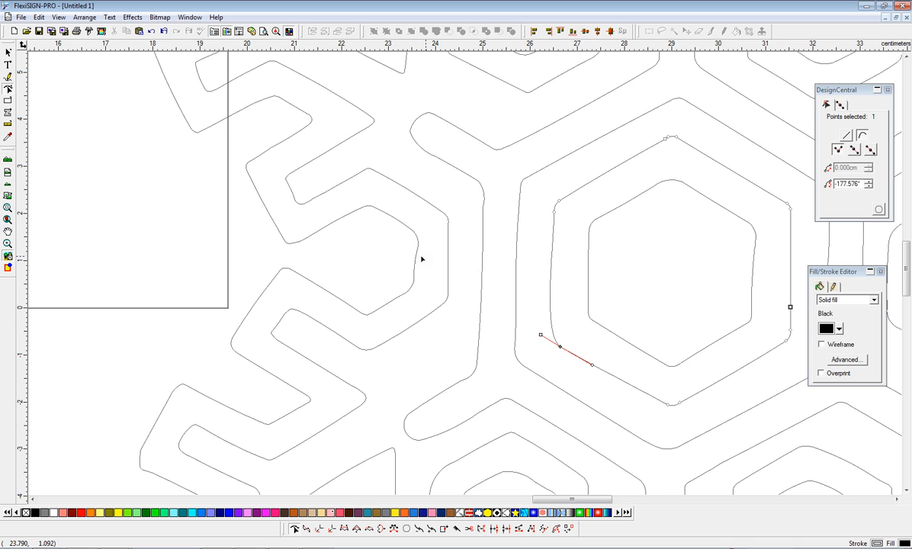
- Delete the uneven point inside the left arm's hexagonal notch and move the neighbouring lower point outward to straighten that edge
{"action": "left_click_drag", "start_coordinate": [405, 251], "coordinate": [425, 283]}
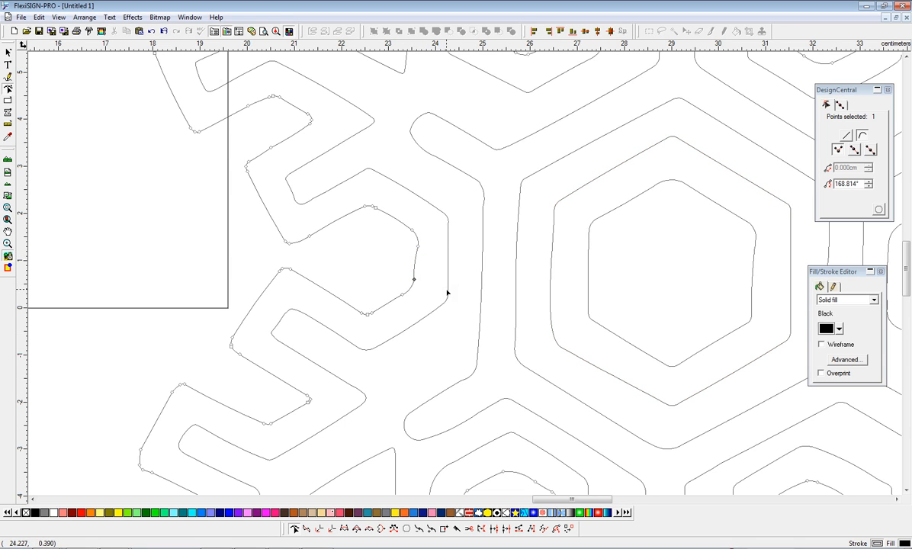
{"action": "left_click", "coordinate": [448, 292]}
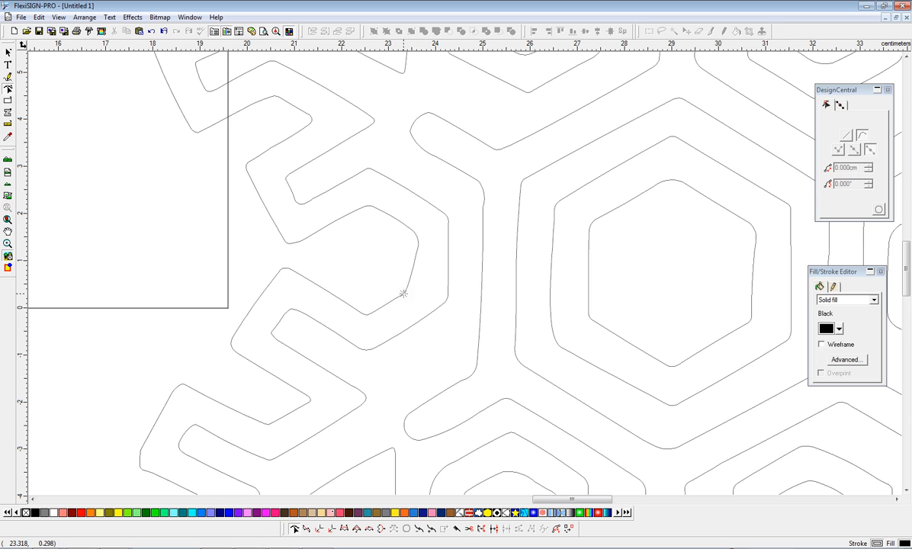
{"action": "left_click_drag", "start_coordinate": [403, 294], "coordinate": [416, 296]}
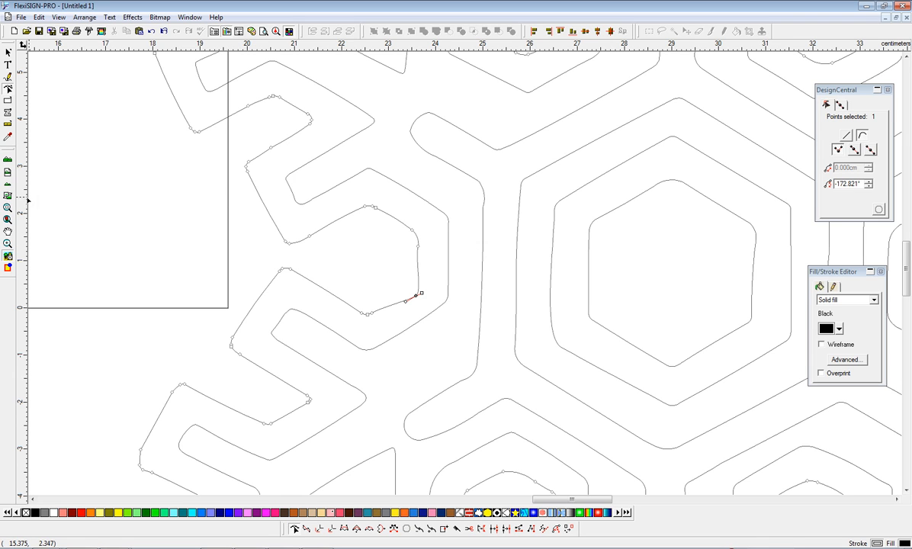
- Show the artwork with its fills again and leave point editing with the traced snowflake deselected
{"action": "left_click", "coordinate": [8, 183]}
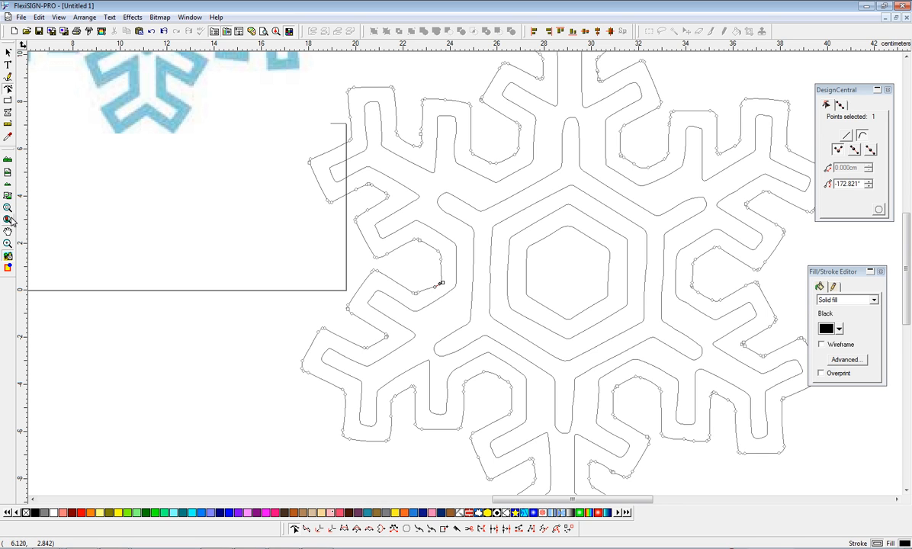
{"action": "left_click", "coordinate": [8, 186]}
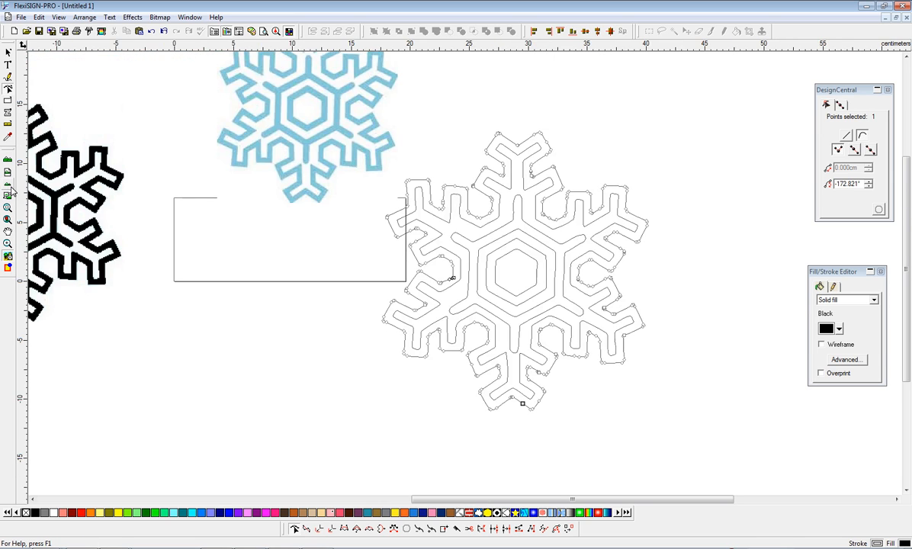
{"action": "left_click", "coordinate": [8, 268]}
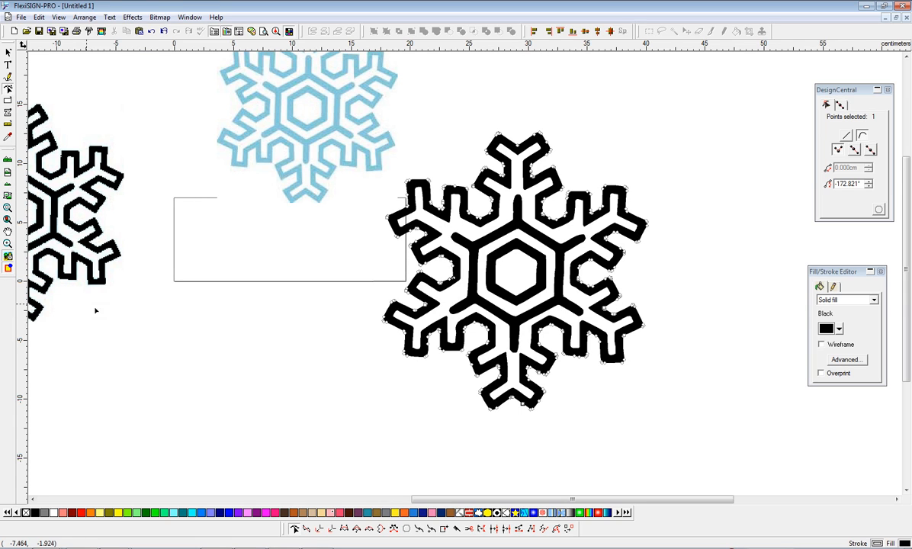
{"action": "left_click", "coordinate": [8, 52]}
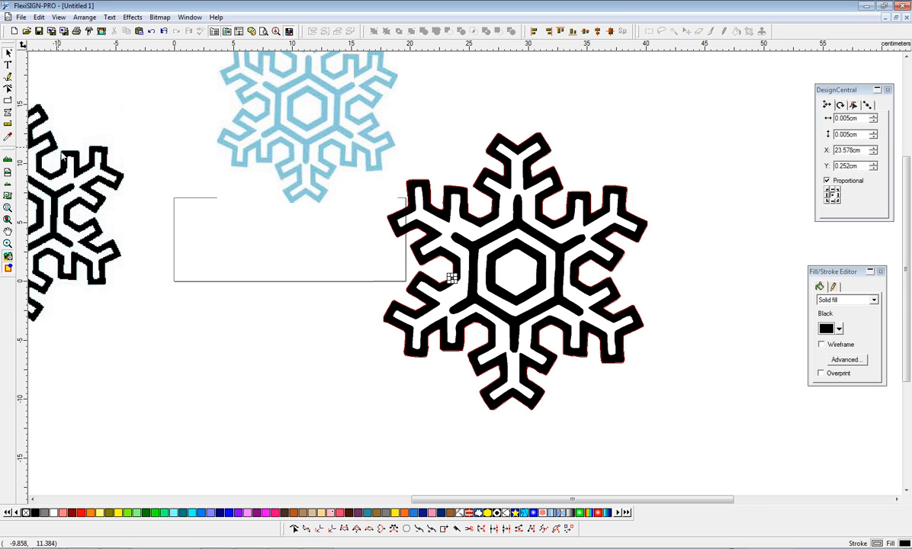
{"action": "left_click", "coordinate": [350, 251]}
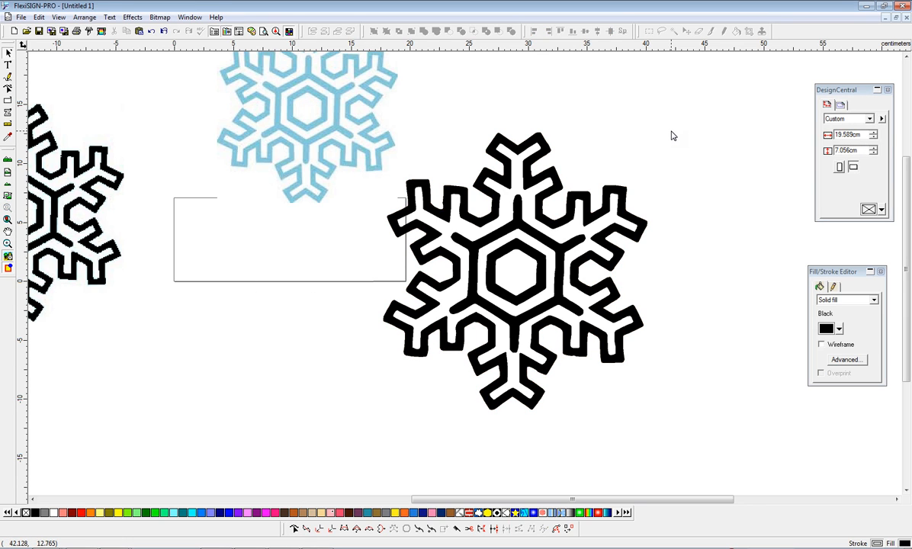
- Fill all parts of the traced snowflake with Light Cyan
{"action": "left_click_drag", "start_coordinate": [671, 135], "coordinate": [416, 420]}
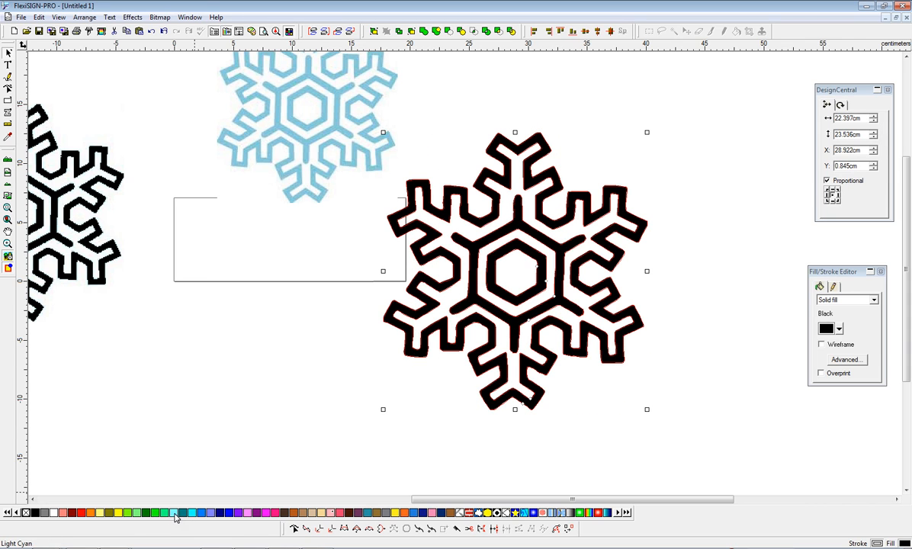
{"action": "left_click", "coordinate": [175, 513]}
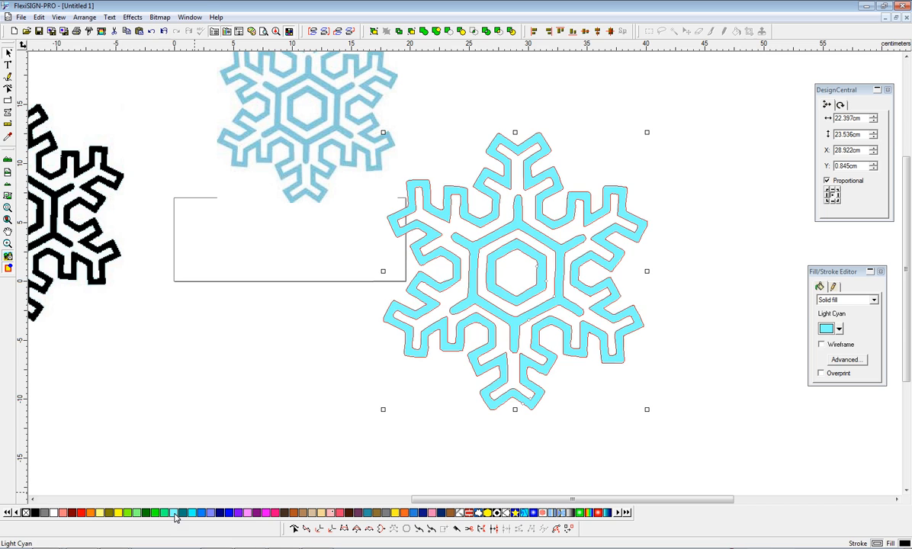
{"action": "left_click", "coordinate": [240, 438]}
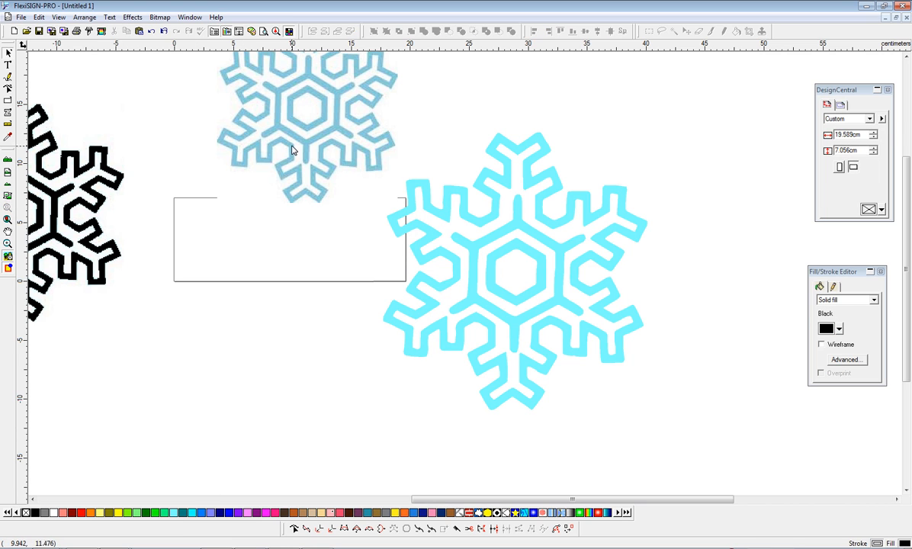
- Move the blue original to about X -12.5, Y 3.6 cm and the black bitmap between it and the cyan tracing
{"action": "left_click_drag", "start_coordinate": [275, 141], "coordinate": [211, 423]}
{"action": "left_click", "coordinate": [74, 217]}
{"action": "left_click_drag", "start_coordinate": [74, 218], "coordinate": [325, 177]}
{"action": "left_click_drag", "start_coordinate": [222, 377], "coordinate": [45, 197]}
{"action": "left_click_drag", "start_coordinate": [242, 195], "coordinate": [219, 261]}
{"action": "left_click_drag", "start_coordinate": [114, 242], "coordinate": [62, 257]}
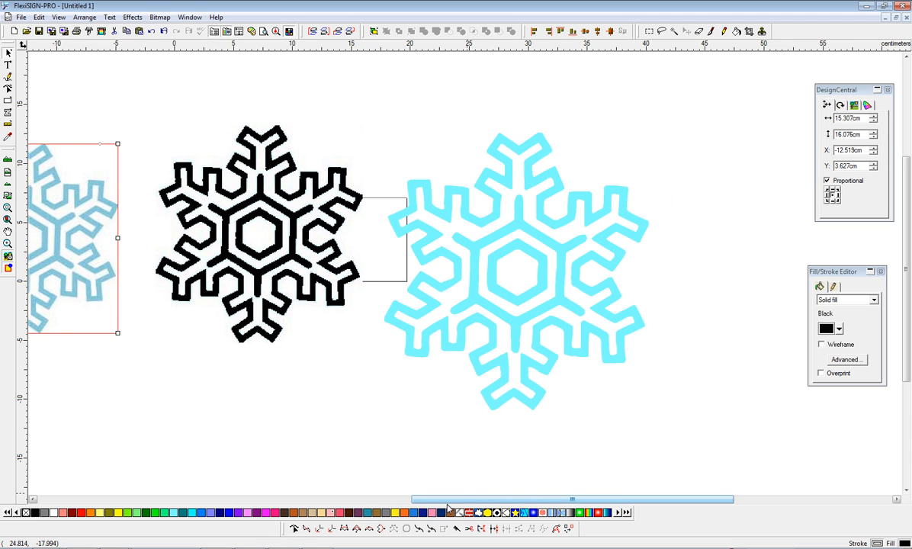
- Group the cyan snowflake's parts, scale the group to about 16.4 by 17.2 cm and place it at about X 29.1, Y 3.8 cm
{"action": "left_click_drag", "start_coordinate": [460, 501], "coordinate": [398, 503]}
{"action": "left_click_drag", "start_coordinate": [555, 89], "coordinate": [773, 378]}
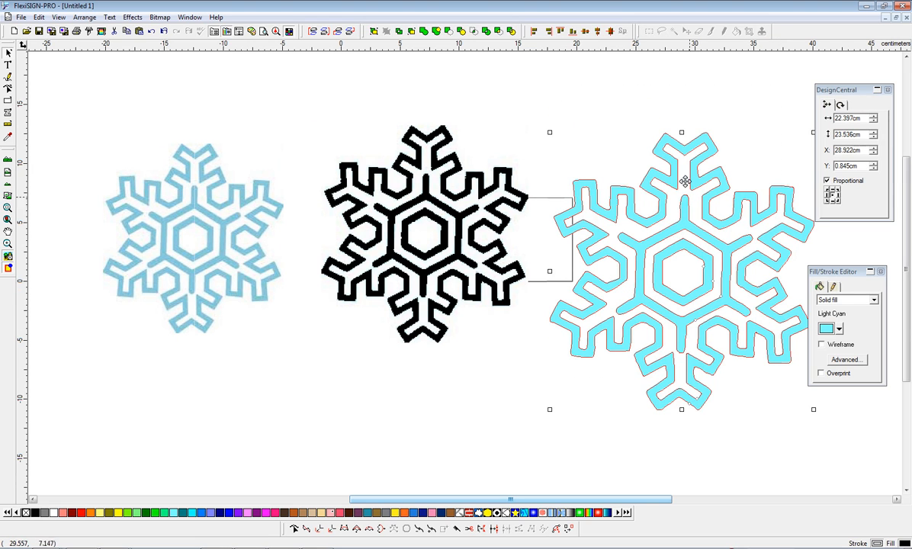
{"action": "left_click", "coordinate": [374, 32]}
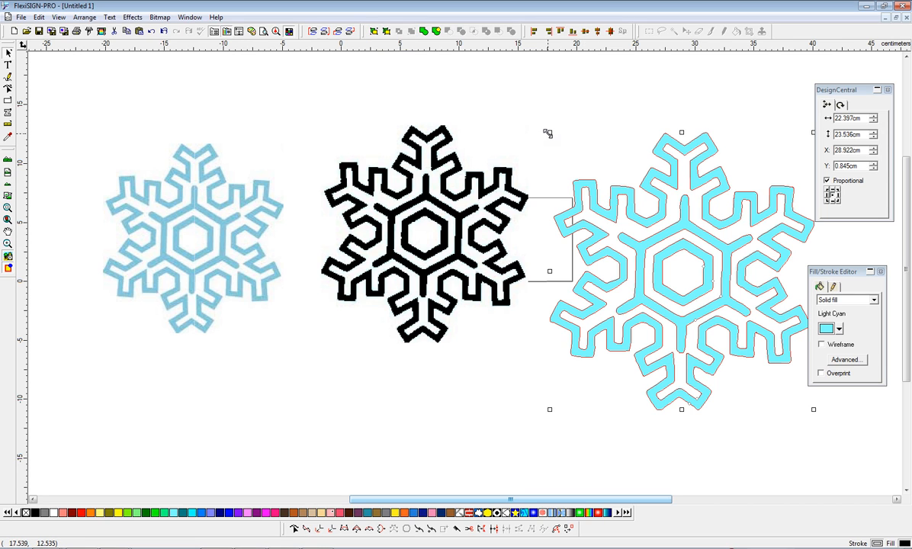
{"action": "left_click", "coordinate": [569, 151]}
{"action": "left_click_drag", "start_coordinate": [570, 151], "coordinate": [620, 207]}
{"action": "left_click_drag", "start_coordinate": [668, 248], "coordinate": [635, 176]}
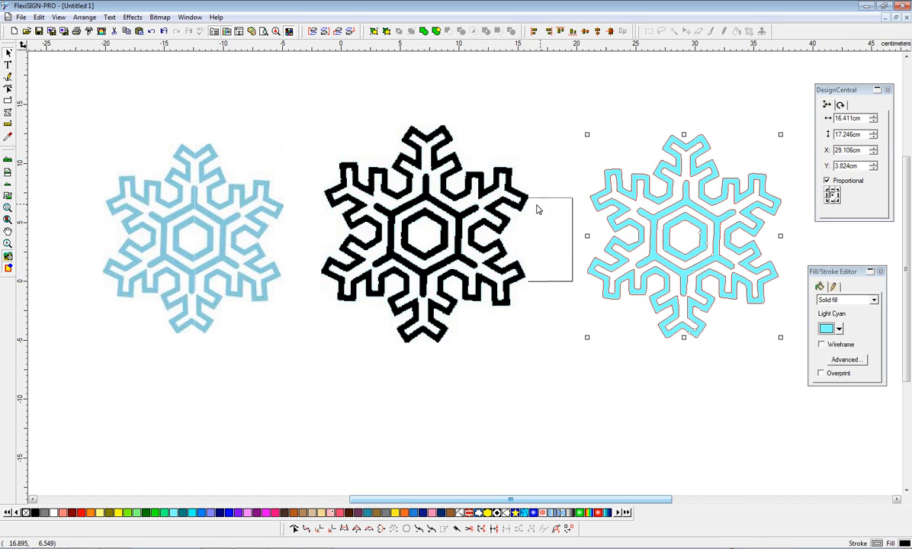
- Compare the blue original bitmap with the grouped cyan vector snowflake, selecting each in turn
{"action": "left_click", "coordinate": [185, 200]}
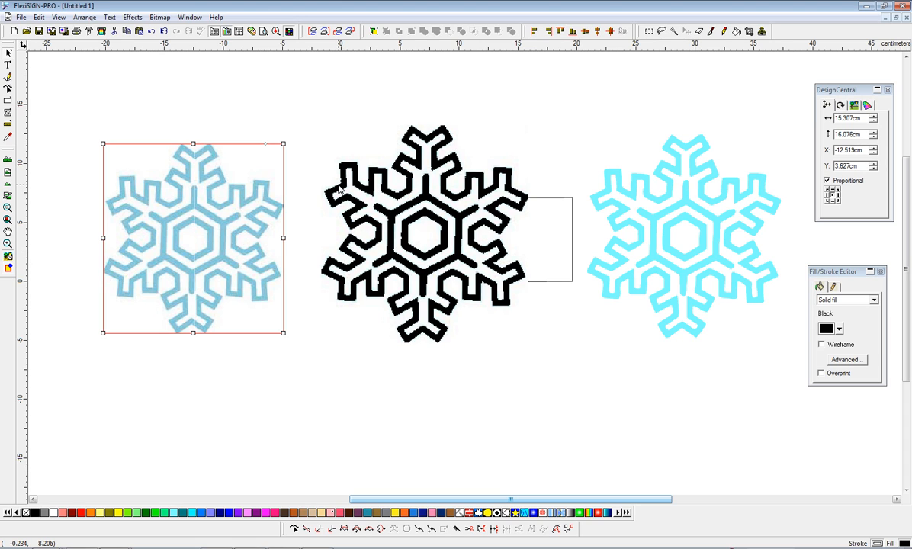
{"action": "left_click", "coordinate": [638, 231]}
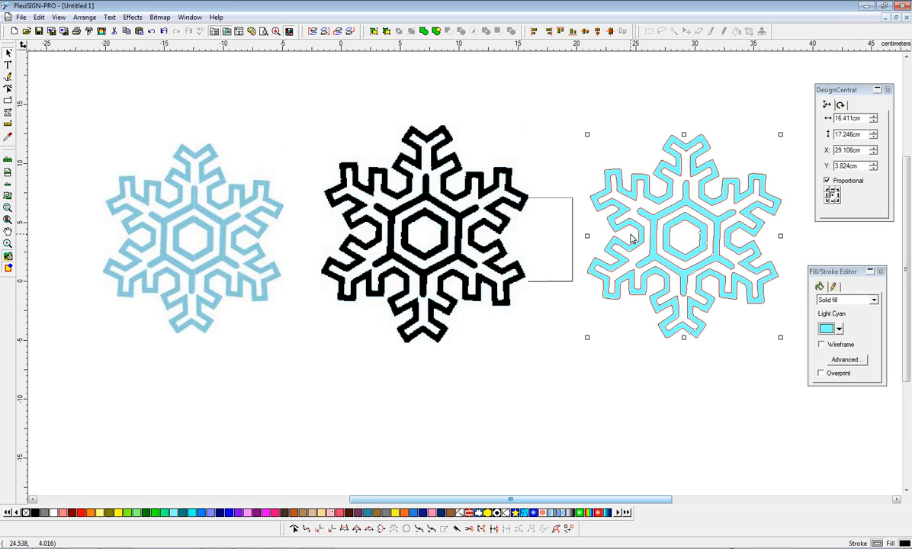
{"action": "left_click", "coordinate": [576, 125]}
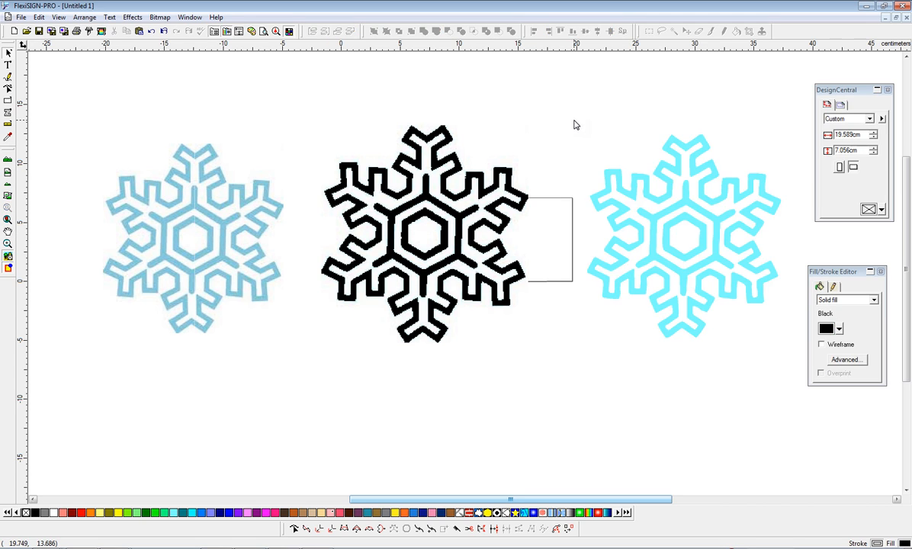
{"action": "left_click_drag", "start_coordinate": [578, 121], "coordinate": [788, 362]}
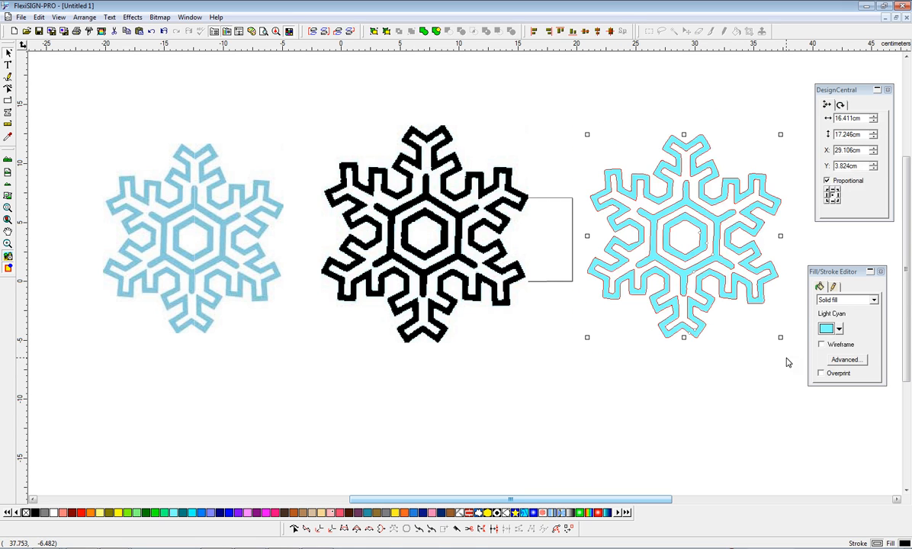